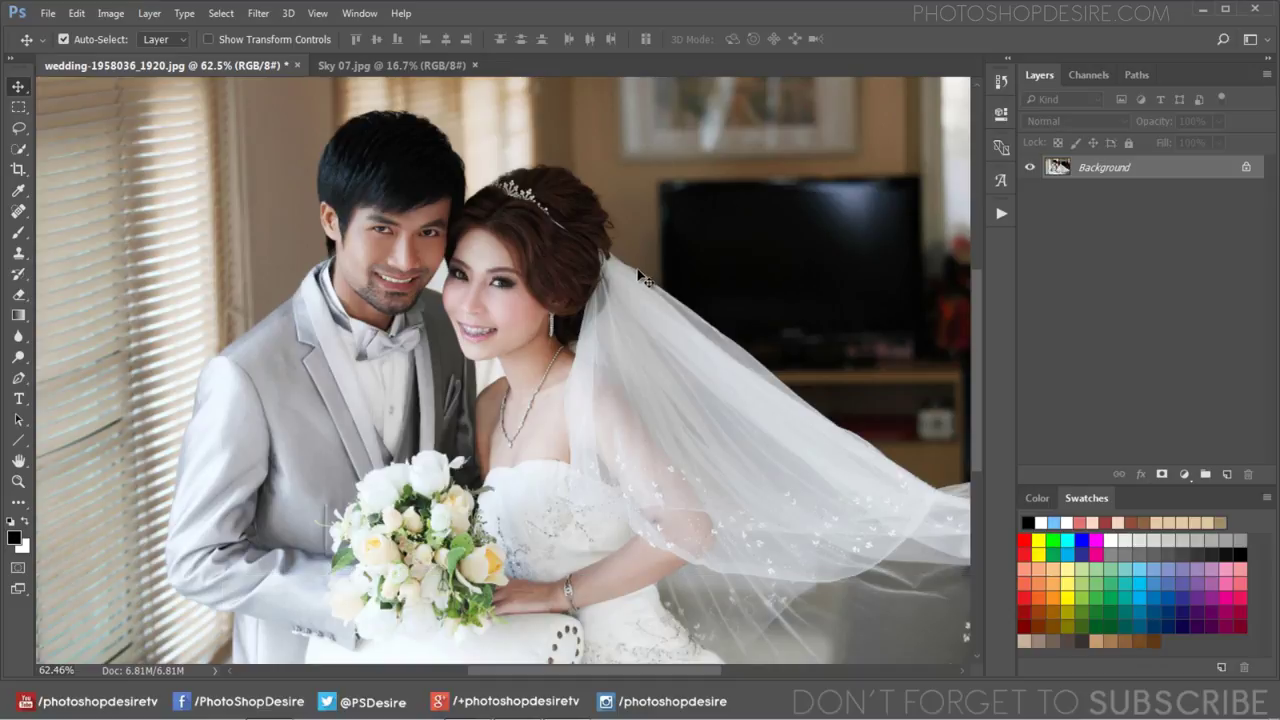
Step: Zoom out on the wedding photo and bring up the Sky 07.jpg cloud image
scroll(638, 280, "down", 2)
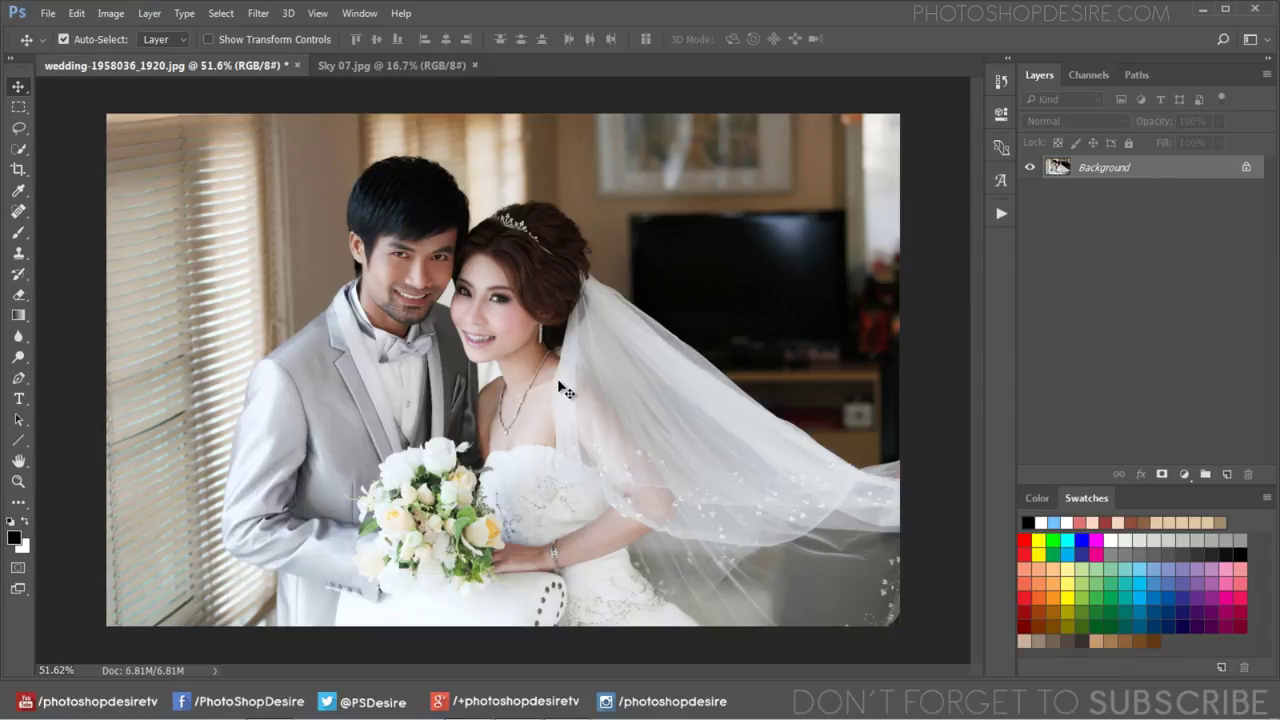
left_click(366, 66)
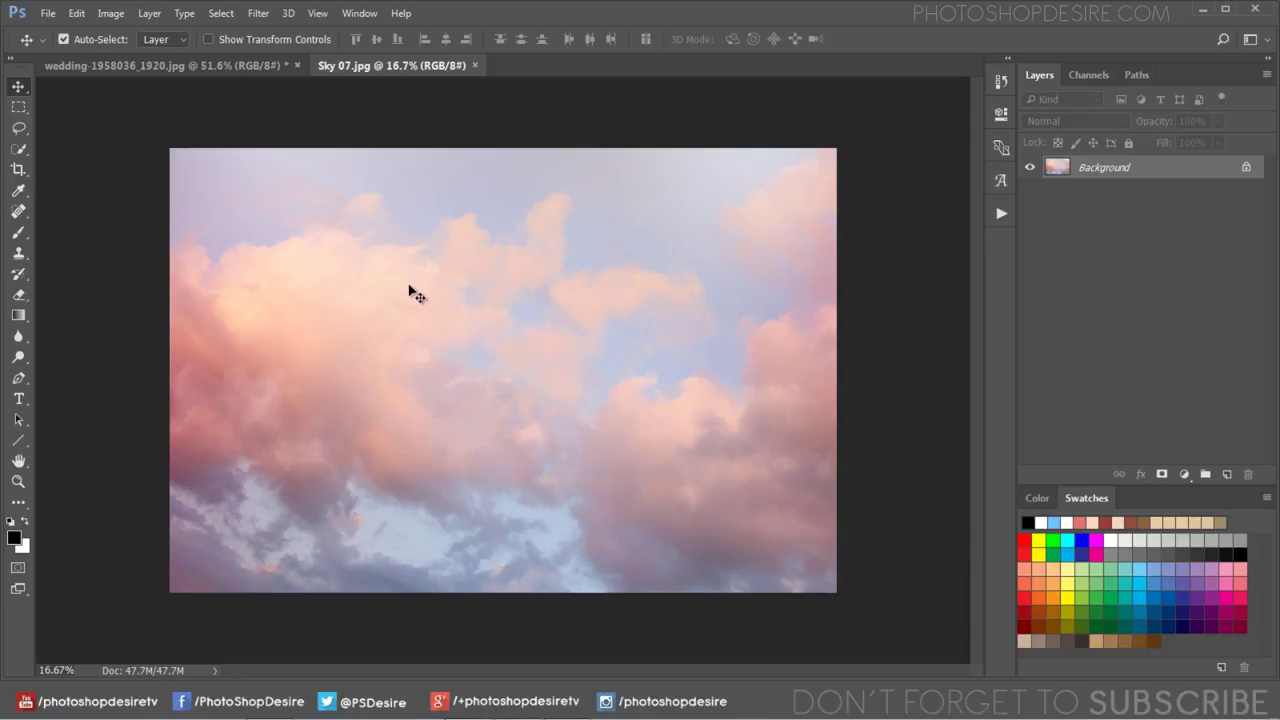
Step: Drag the pink cloud sky into the wedding photo as Layer 1, positioned to cover the canvas
mouse_move(408, 289)
left_mouse_down()
mouse_move(254, 70)
mouse_move(509, 317)
left_mouse_up()
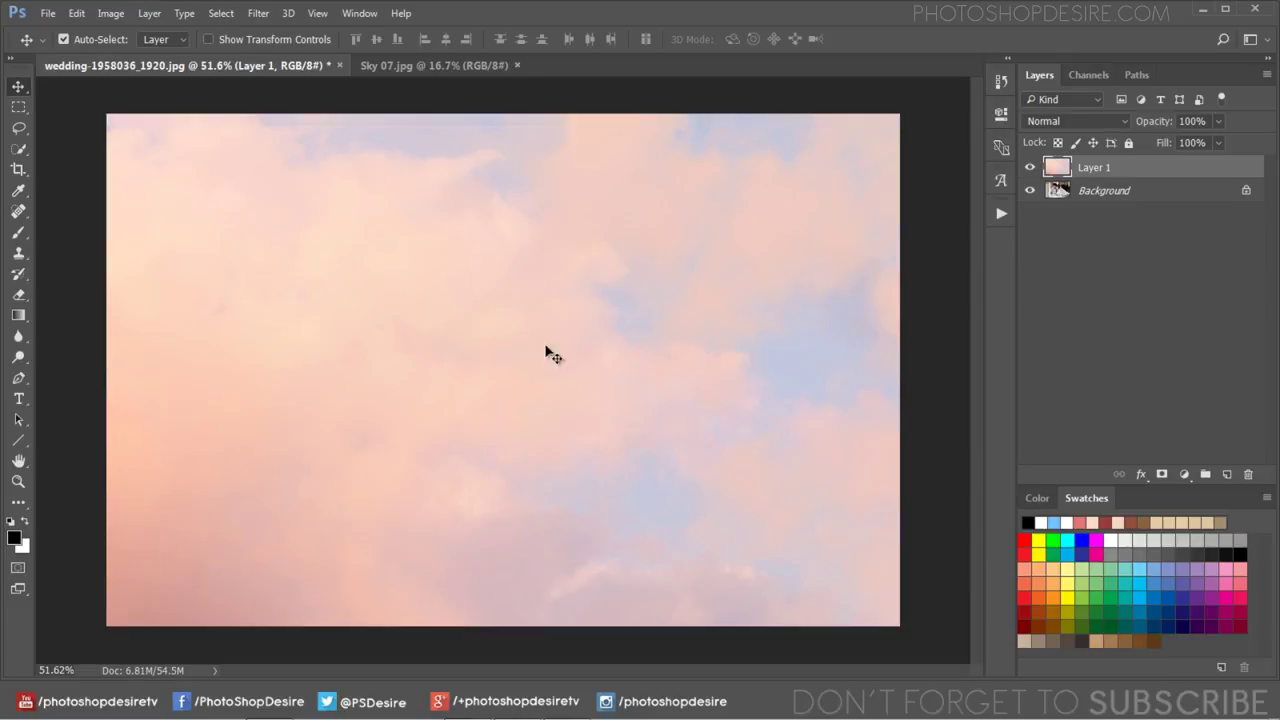
mouse_move(575, 362)
left_mouse_down()
mouse_move(573, 446)
mouse_move(571, 414)
left_mouse_up()
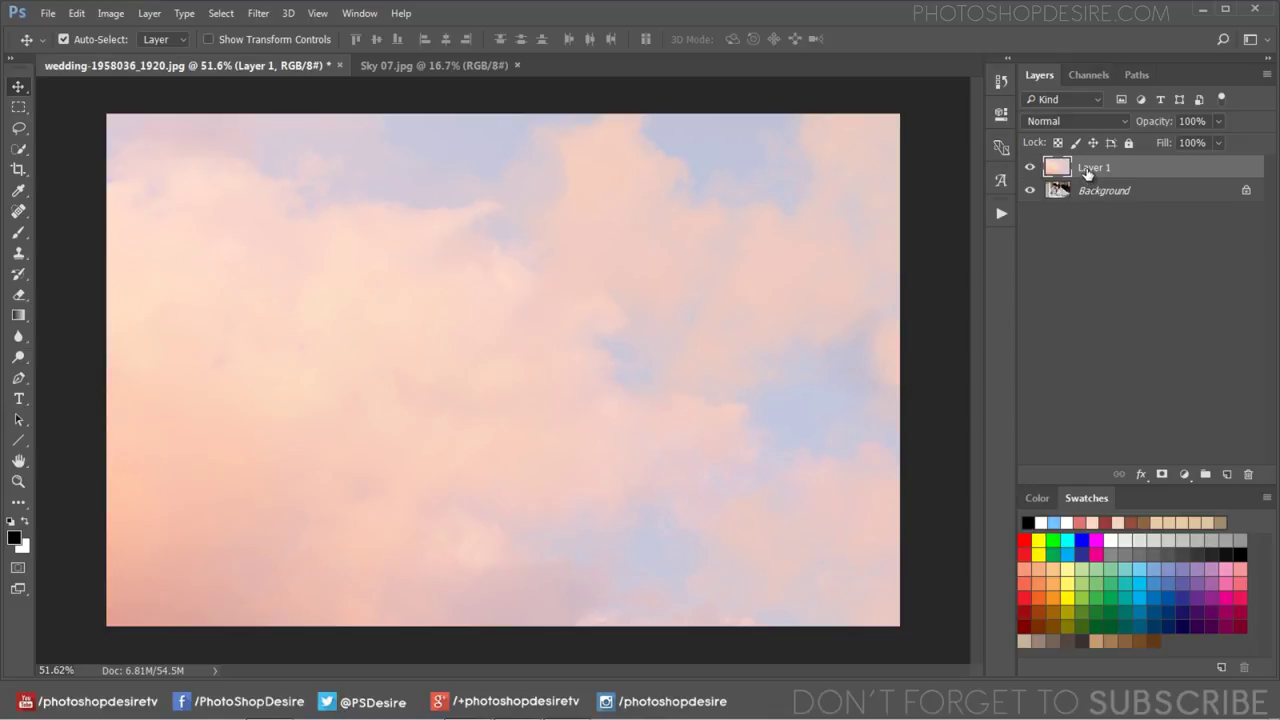
Step: Apply a Gaussian Blur with a 100-pixel radius to the sky layer
left_click(258, 13)
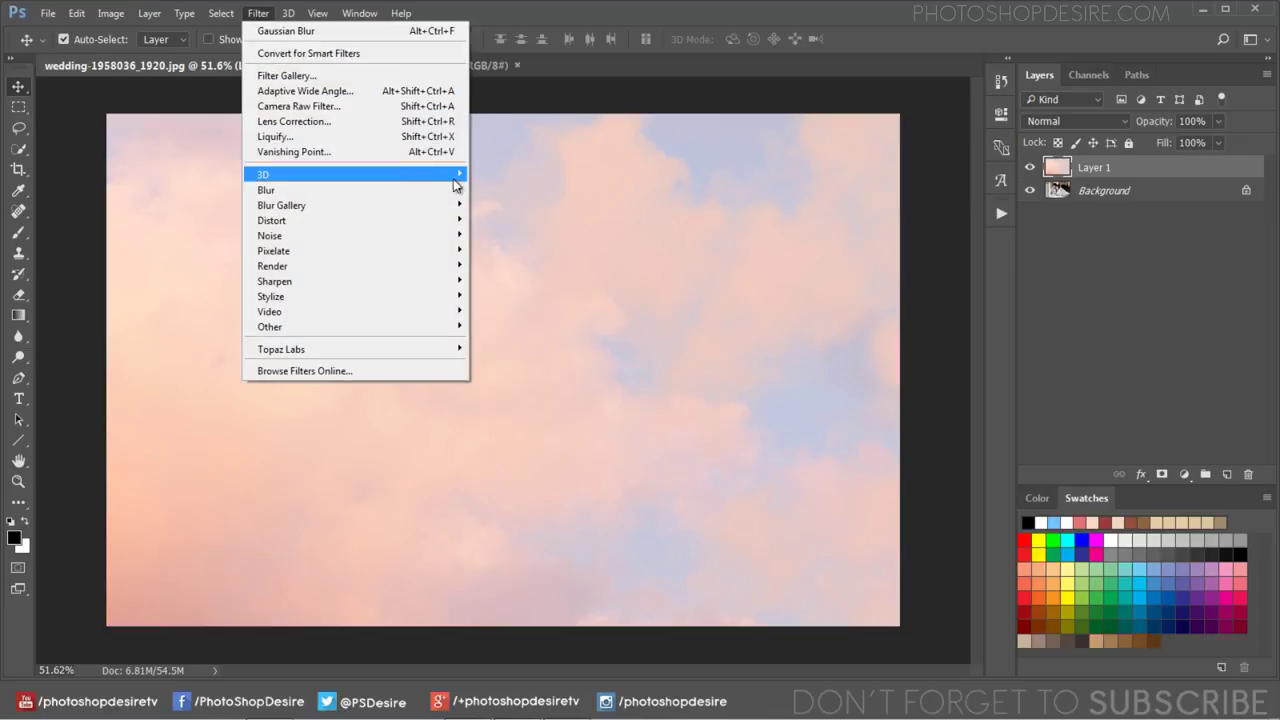
mouse_move(266, 190)
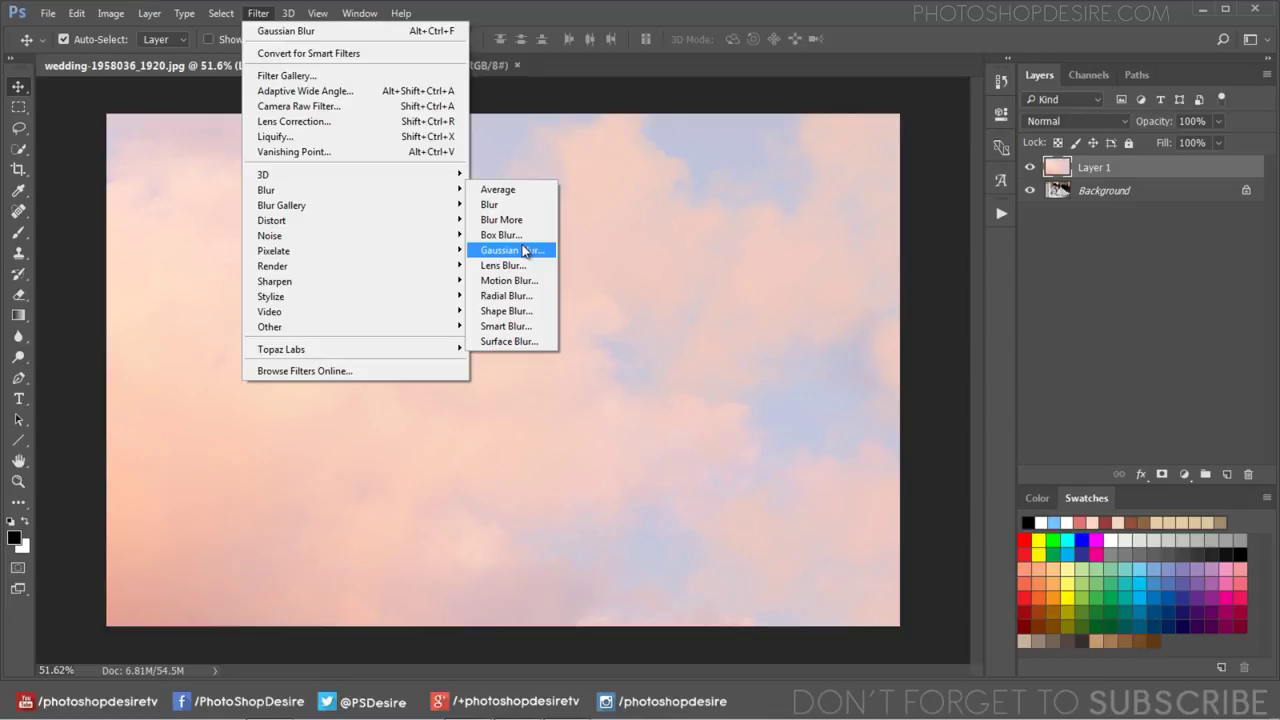
left_click(524, 250)
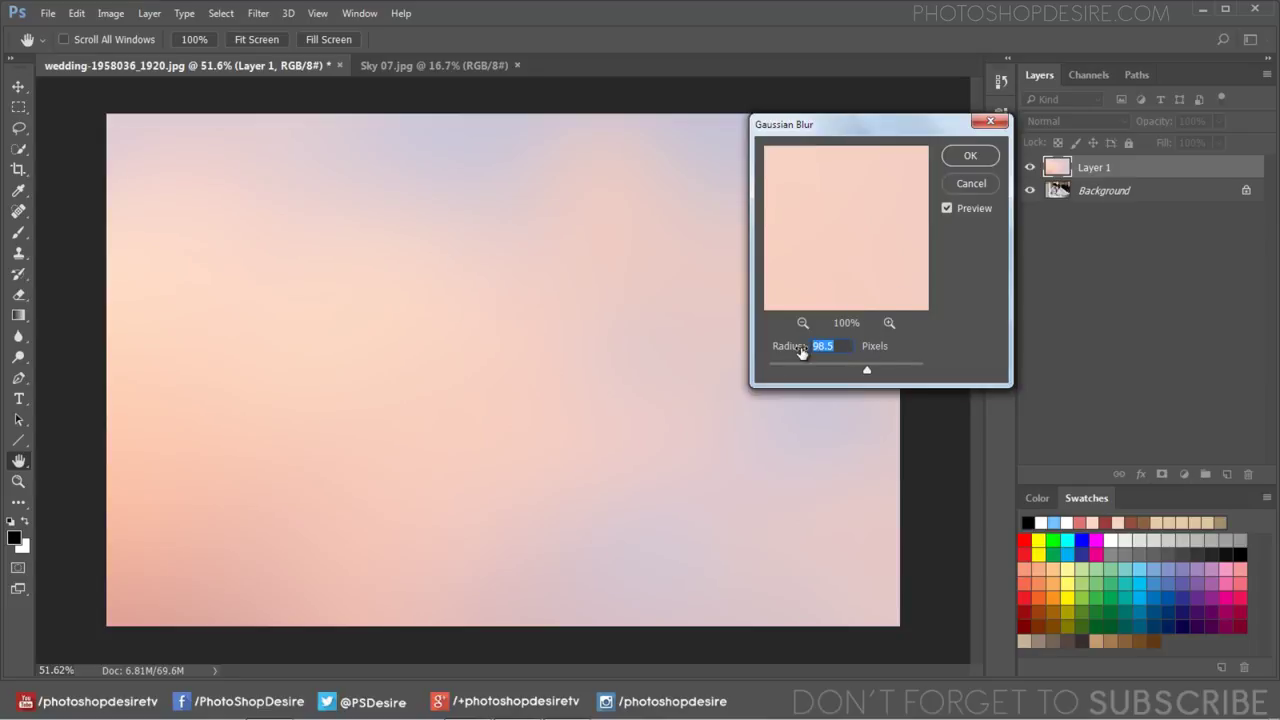
left_click_drag(801, 351, 788, 352)
left_click(962, 156)
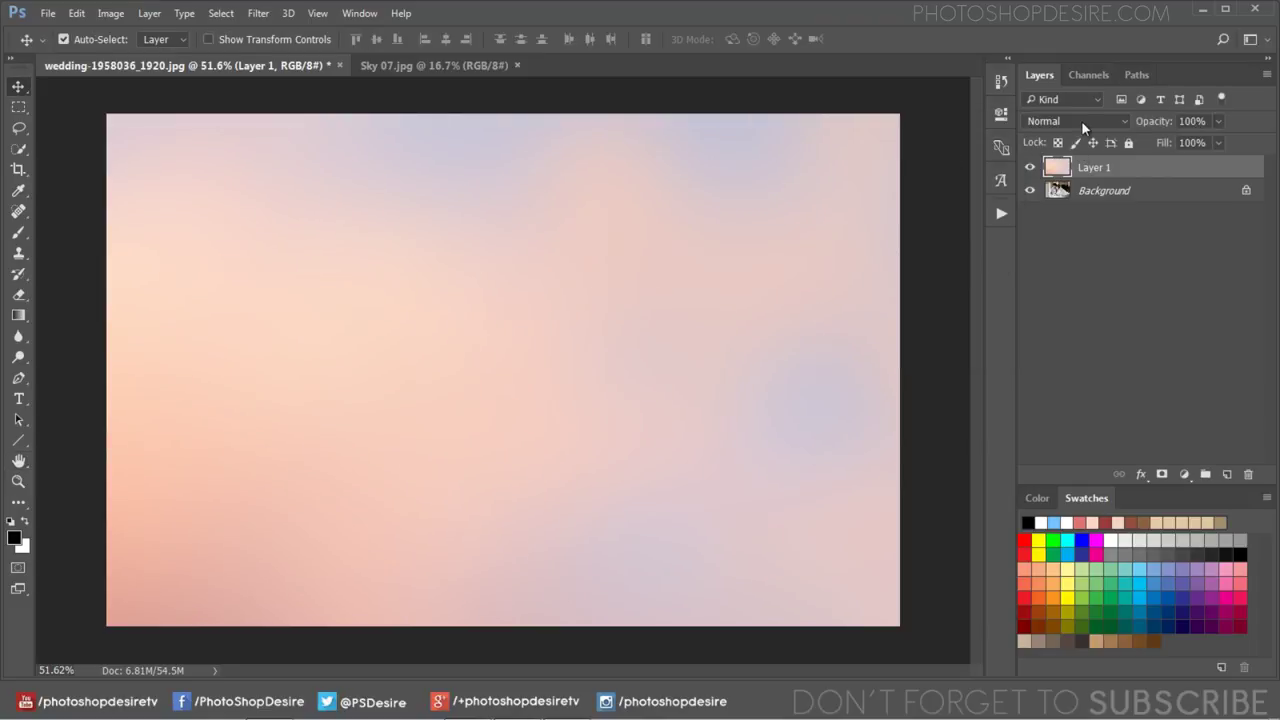
Step: Set Layer 1's blend mode to Soft Light and toggle it to compare before and after
left_click(1082, 120)
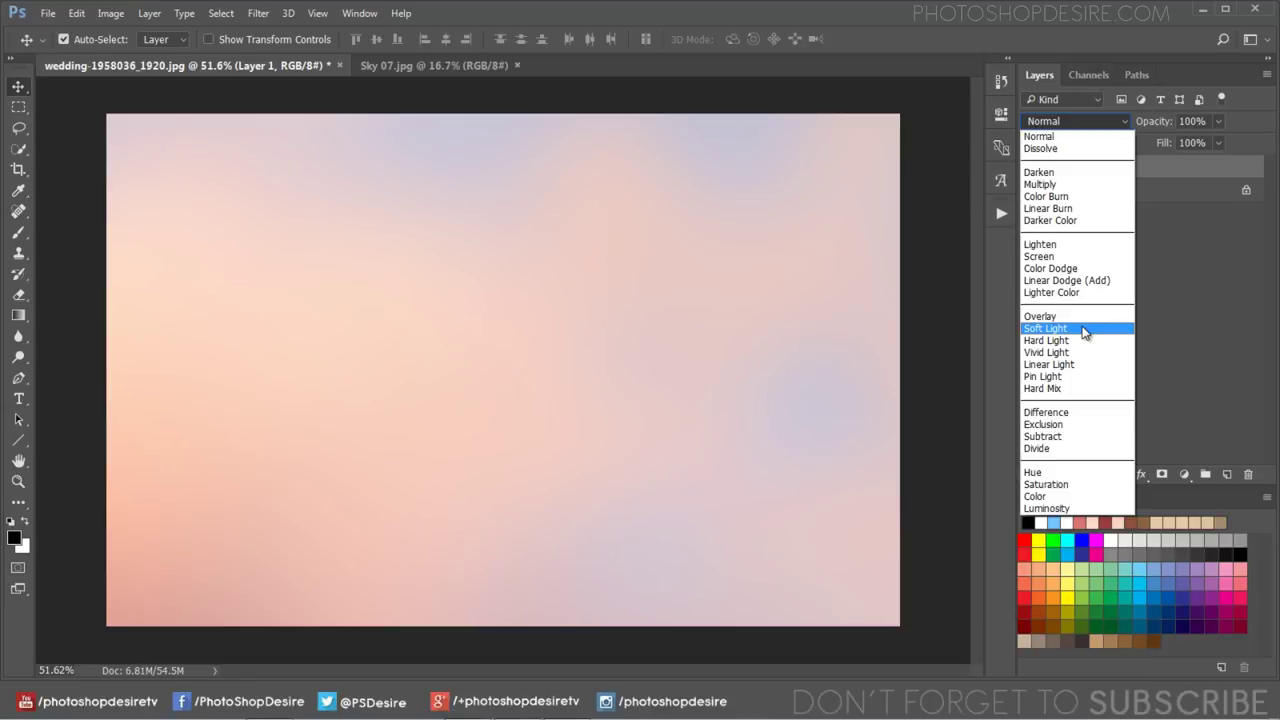
left_click(1083, 328)
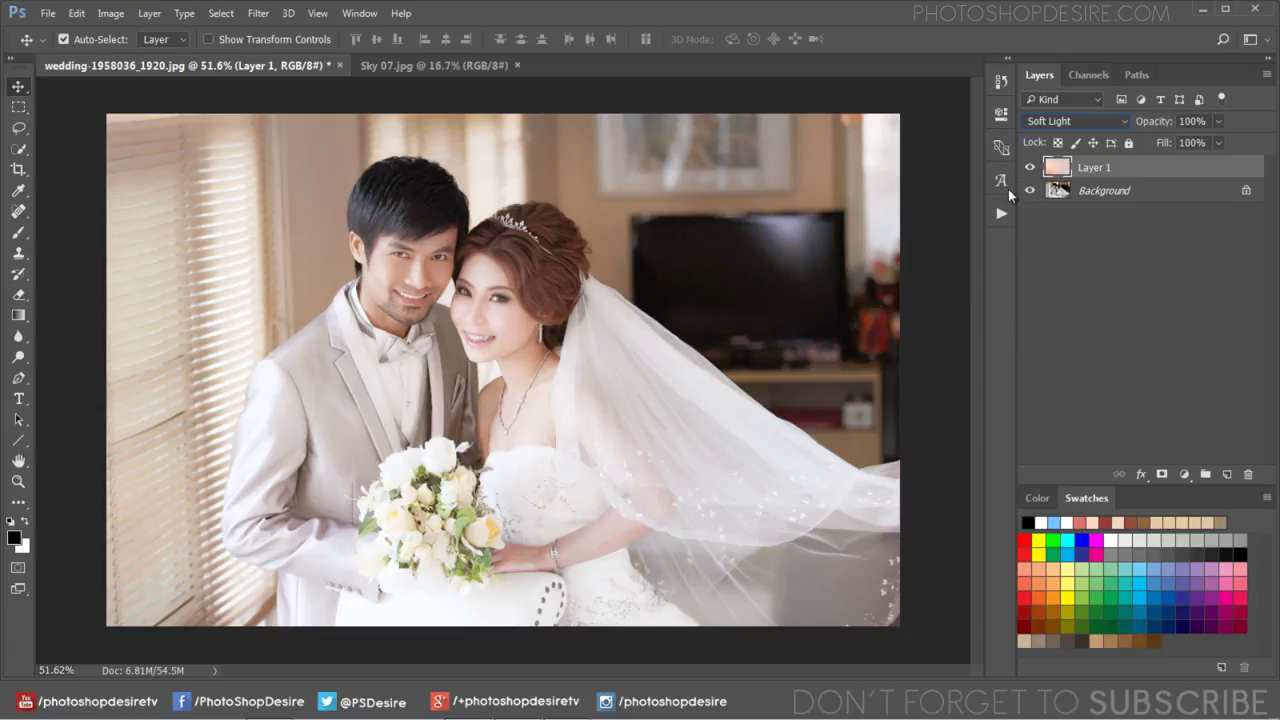
left_click(1029, 170)
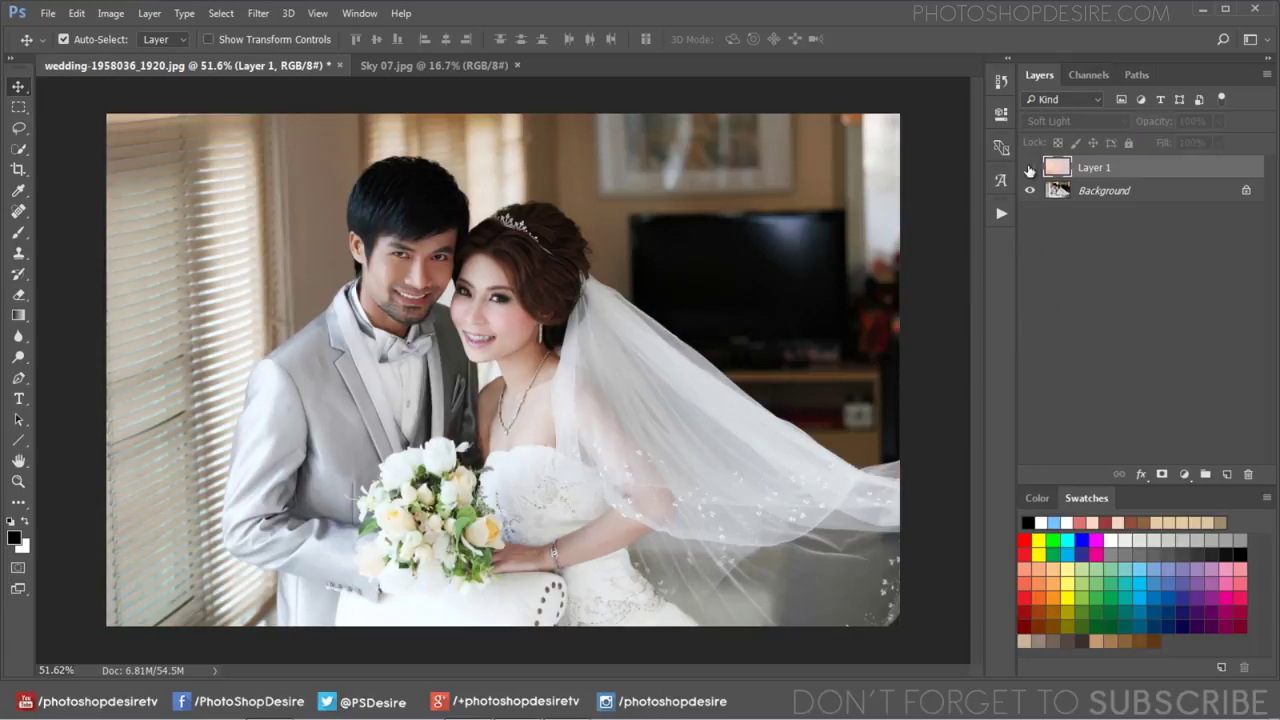
left_click(1029, 170)
left_click(1029, 170)
left_click(1029, 170)
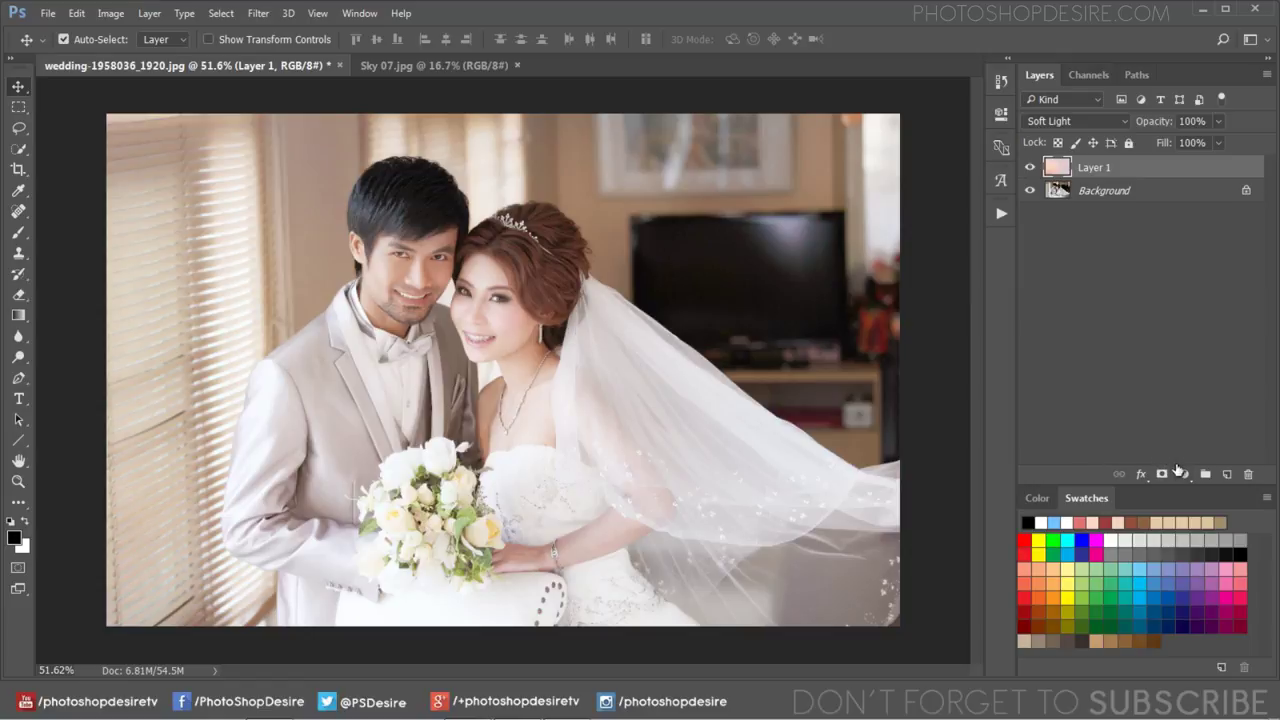
Step: Add a Solid Color fill layer in brown #896543
left_click(1184, 474)
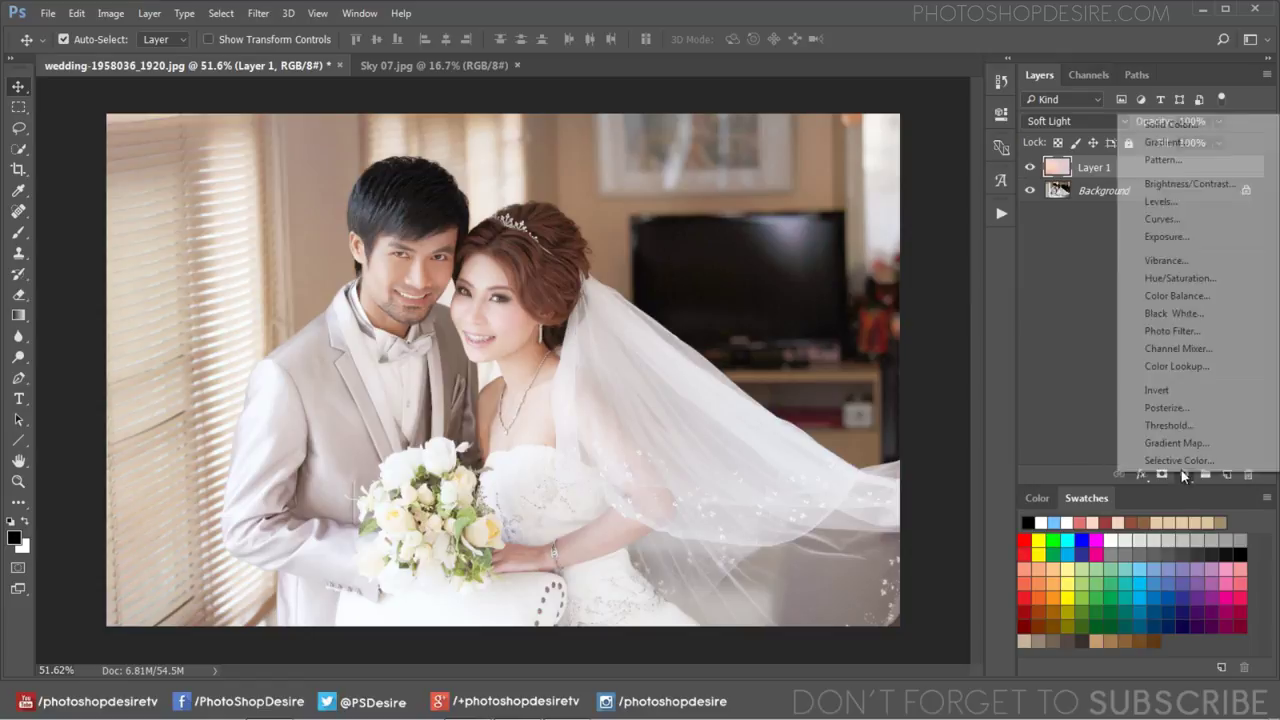
left_click(1158, 128)
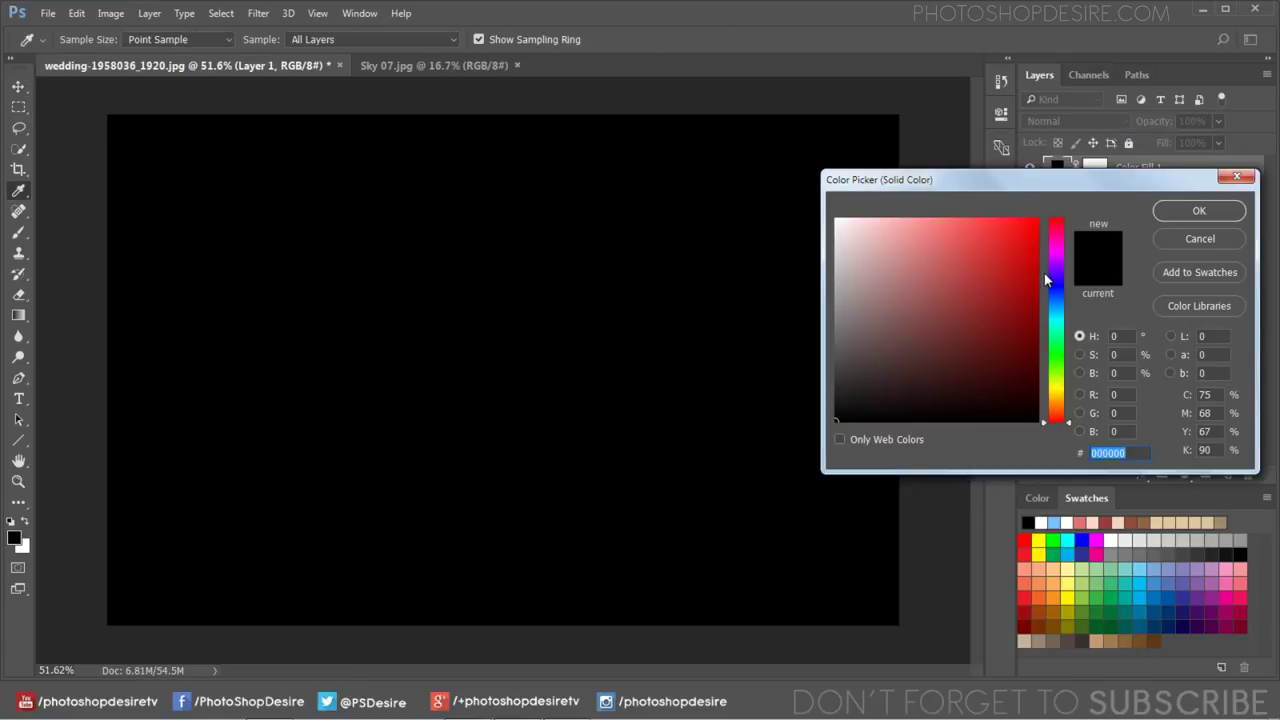
left_click(1145, 522)
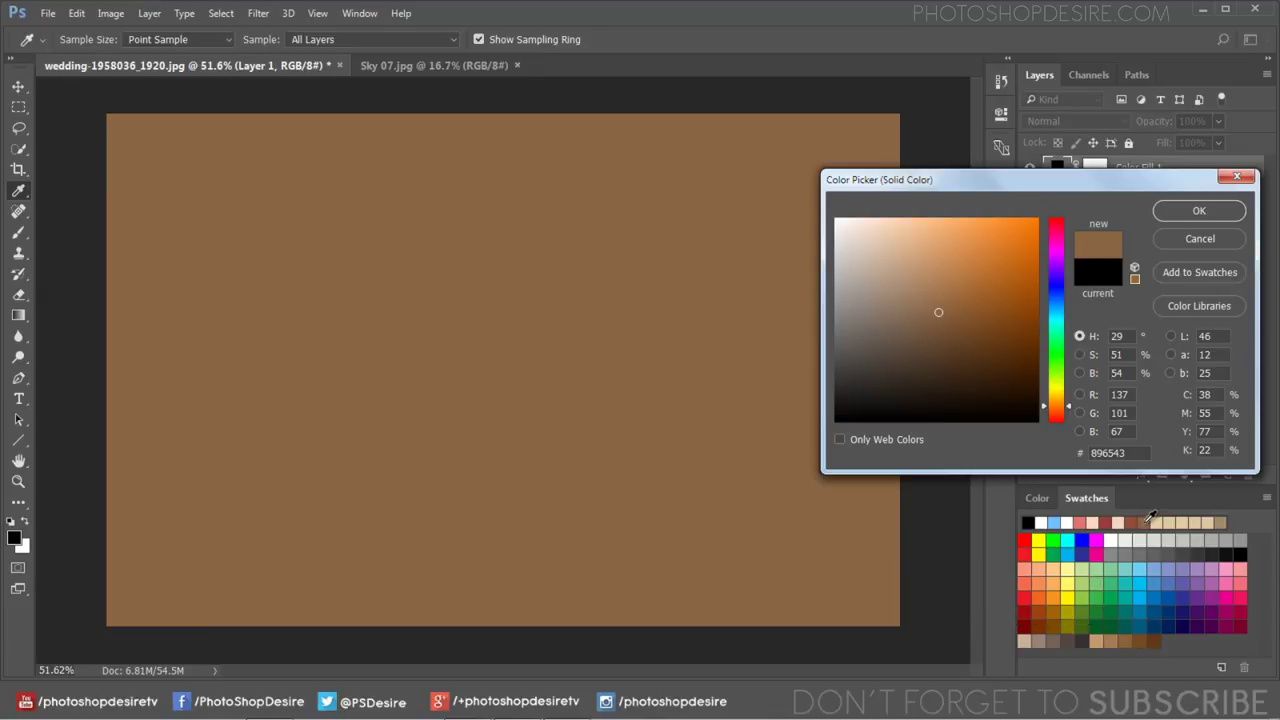
left_click(1175, 210)
Step: Blend the brown fill in Soft Light, test its opacity, keep 100%, and compare
left_click(1076, 122)
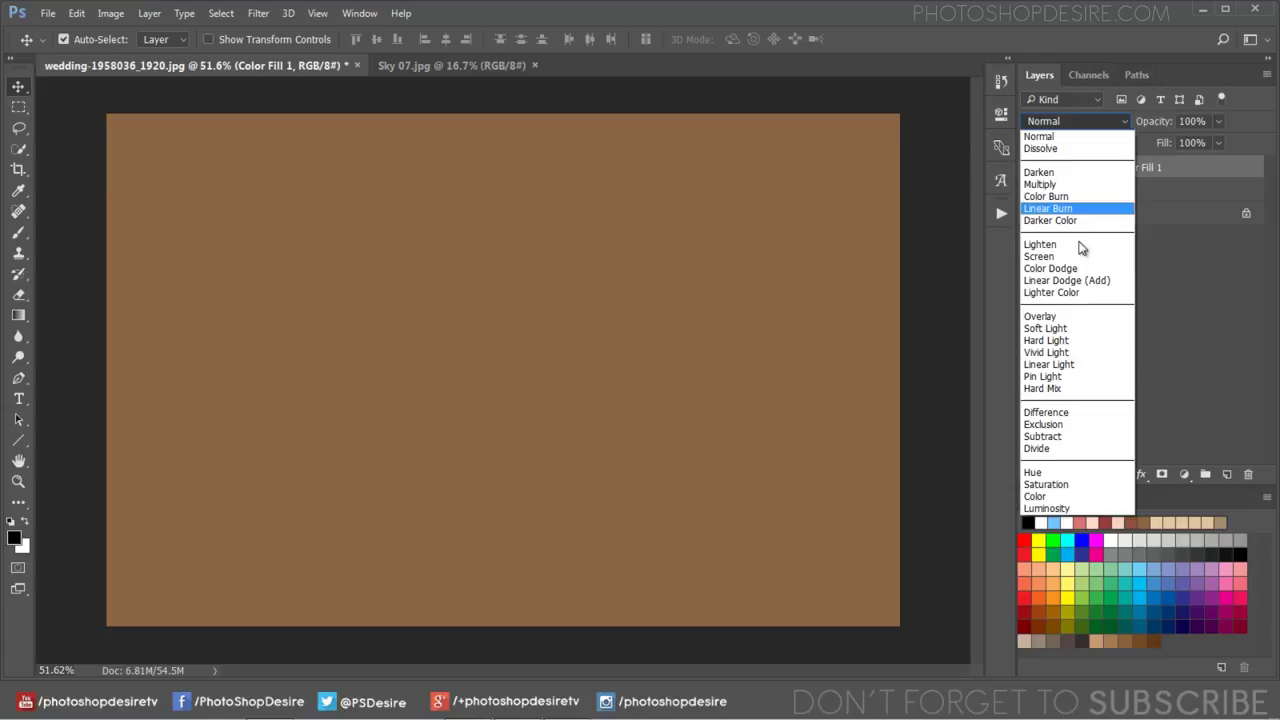
left_click(1087, 329)
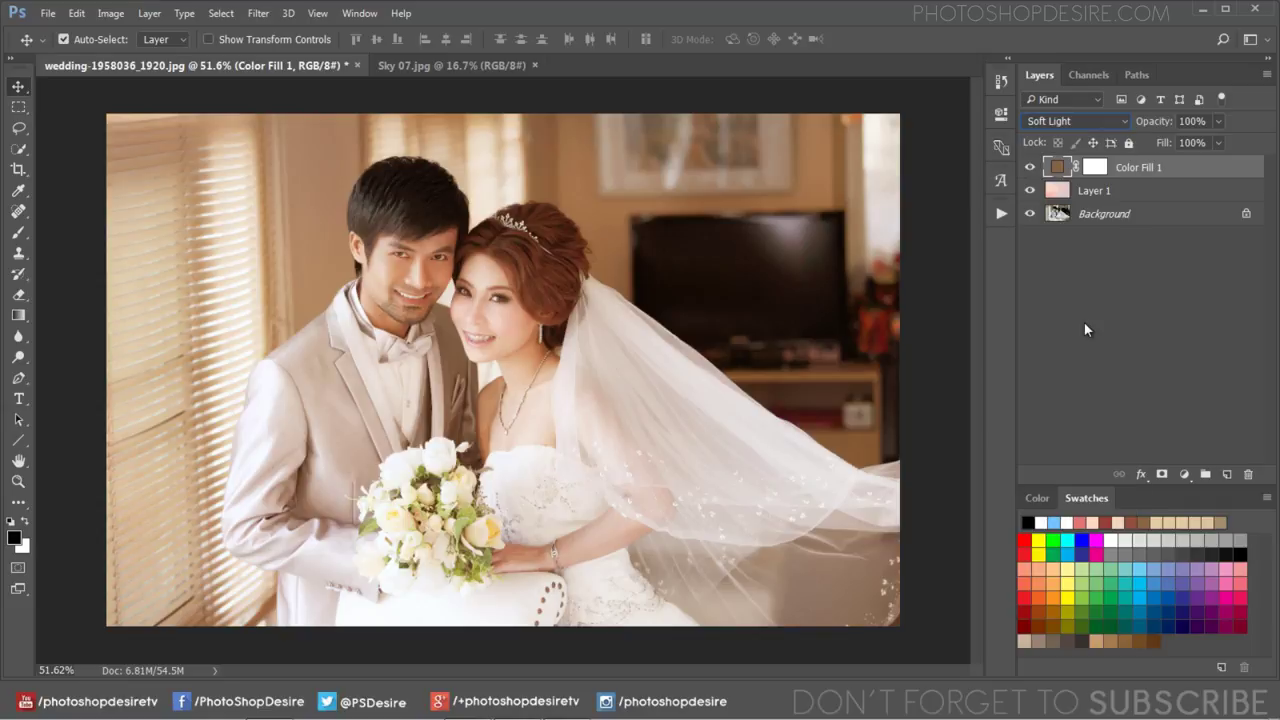
left_click_drag(1158, 125, 1119, 122)
left_click(1032, 167)
left_click(1031, 167)
left_click_drag(1158, 125, 1222, 113)
left_click(1031, 168)
left_click(1031, 168)
left_click(1031, 168)
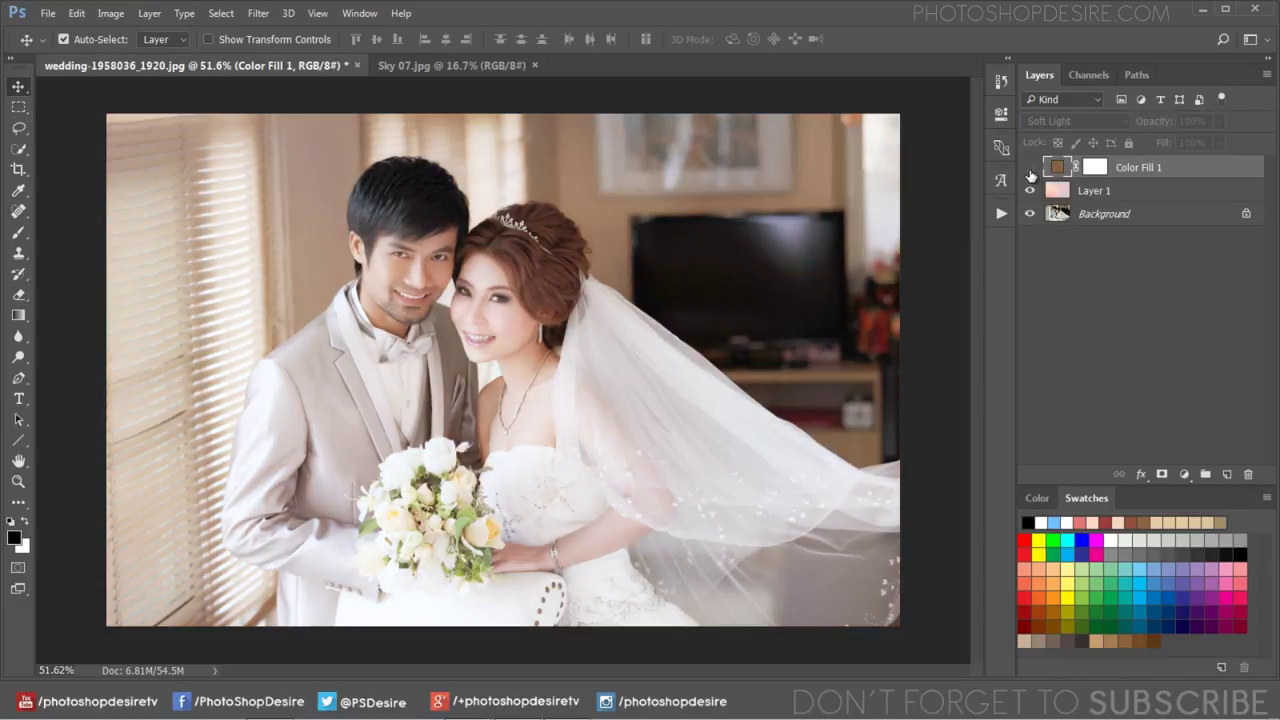
left_click(1031, 168)
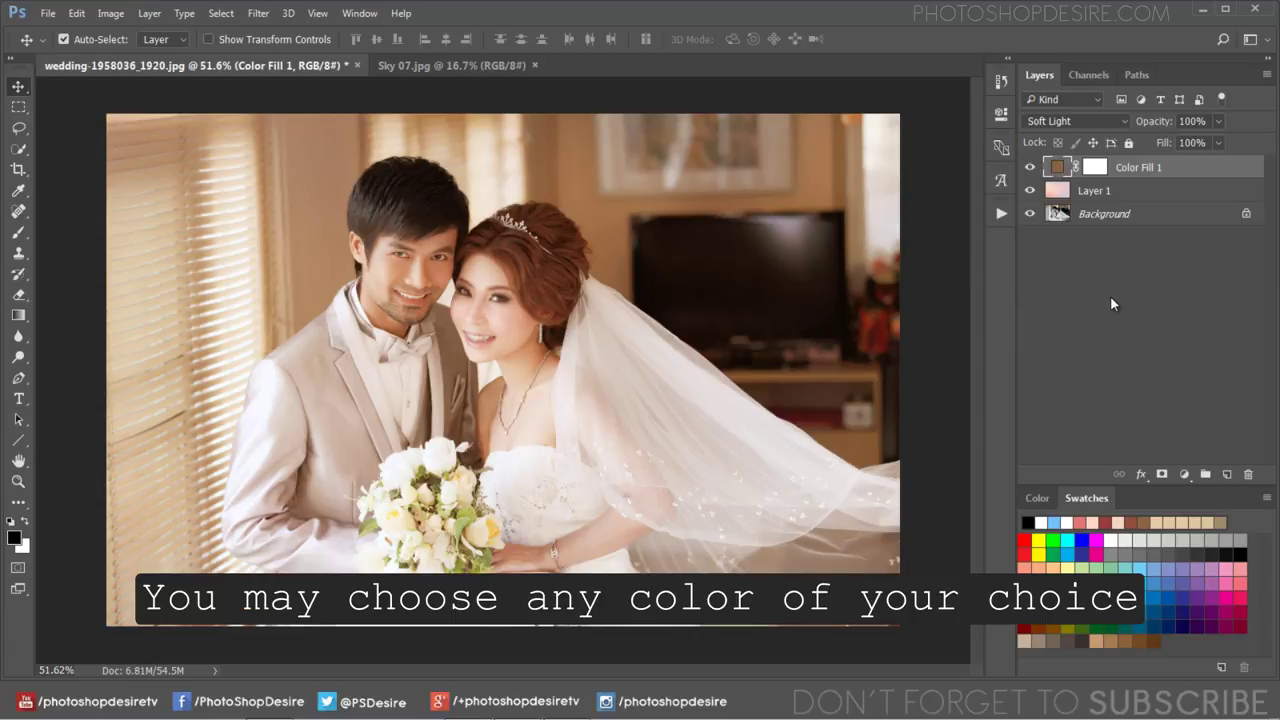
Step: Recolour Color Fill 1 to warmer brown #a67c52 after trying beige and tan
double_click(1057, 167)
left_click(1160, 522)
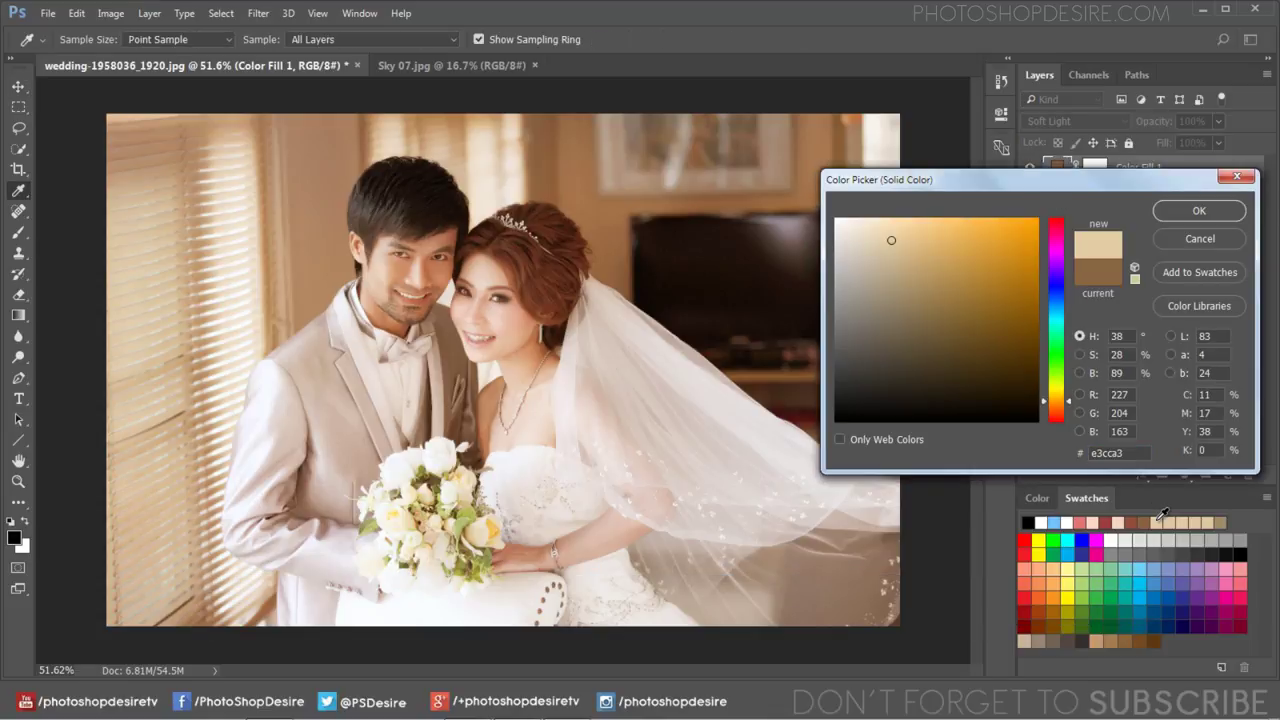
left_click(1220, 522)
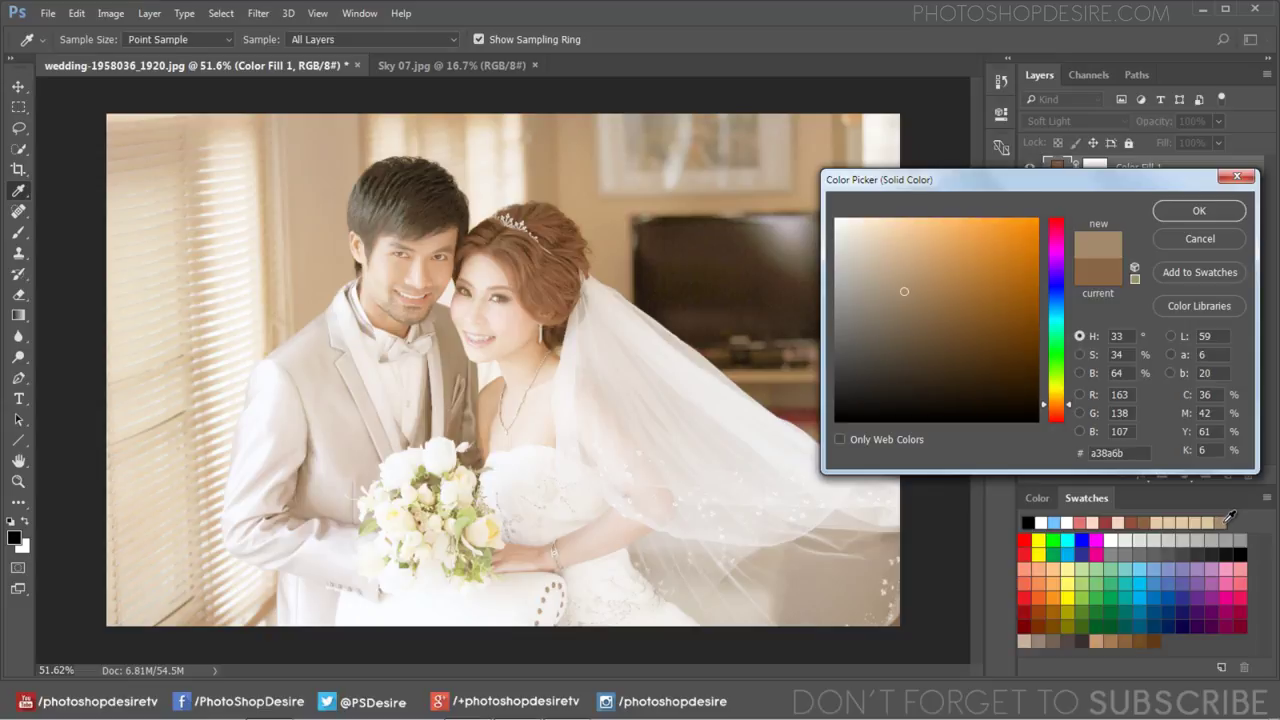
left_click(1118, 637)
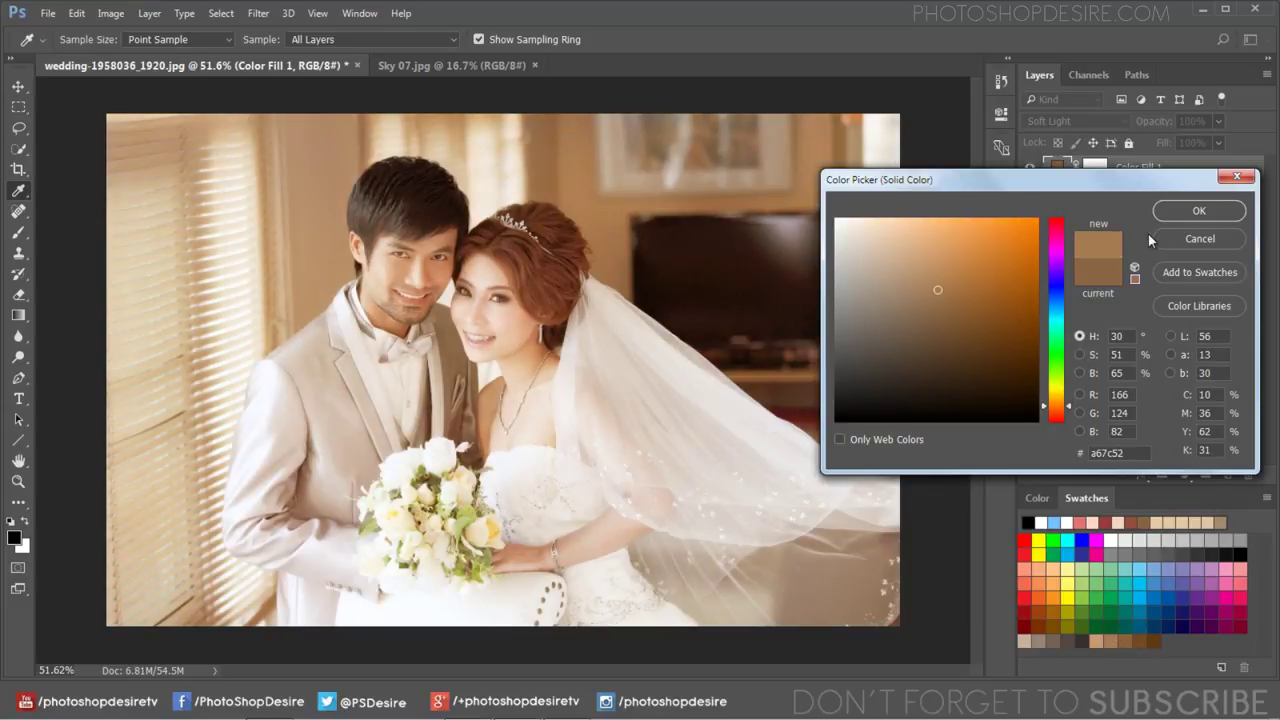
left_click(1199, 210)
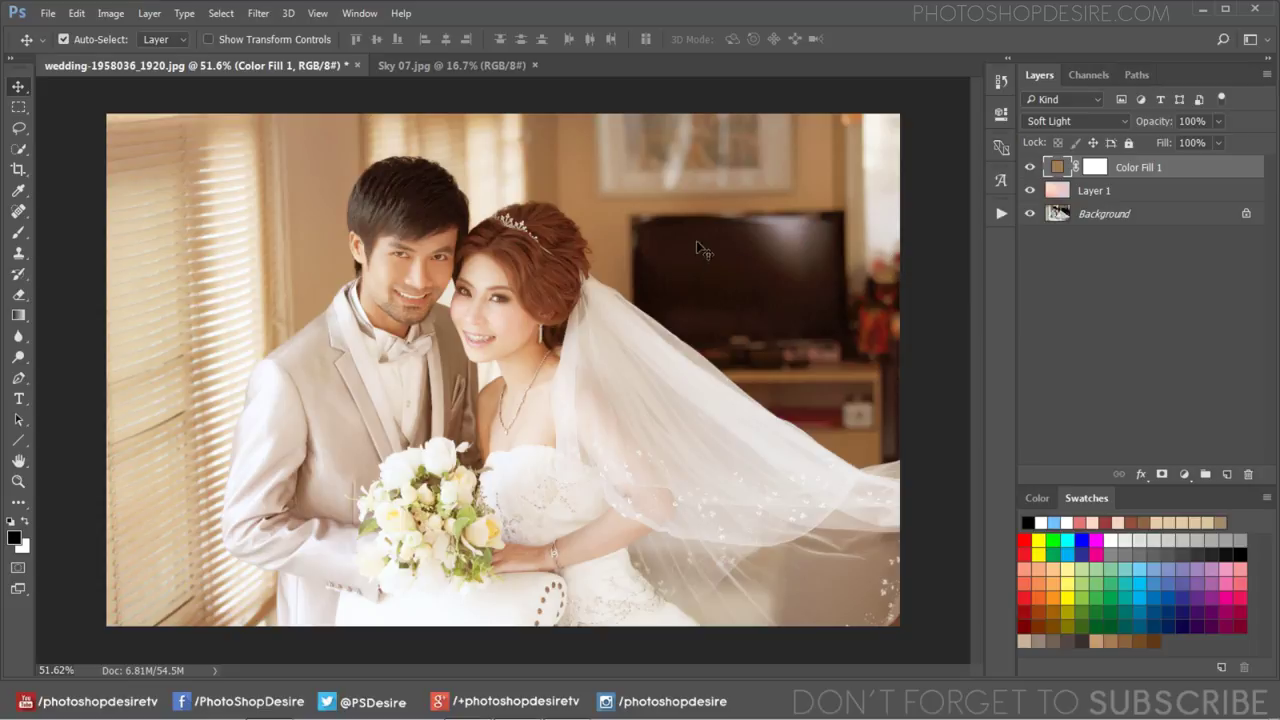
left_click(1184, 476)
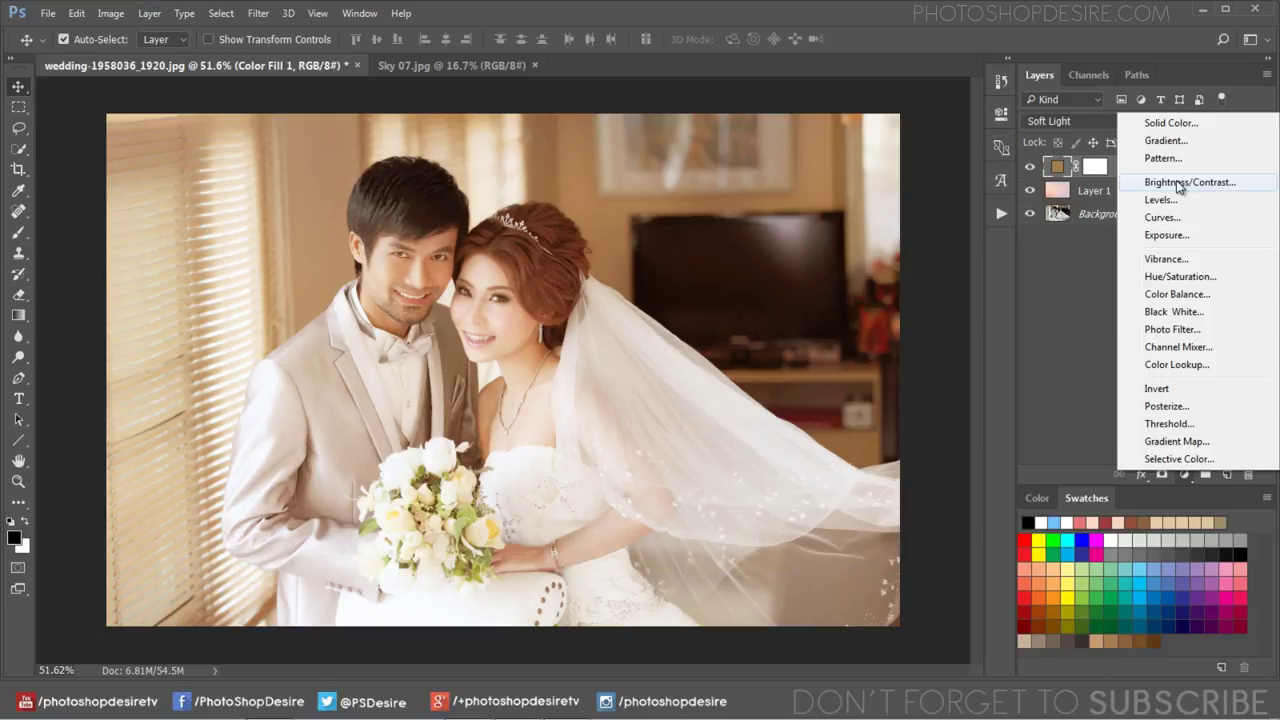
Step: Add a Brightness/Contrast adjustment layer with contrast raised to 38
left_click(1177, 183)
left_click_drag(866, 236, 911, 235)
left_click(954, 109)
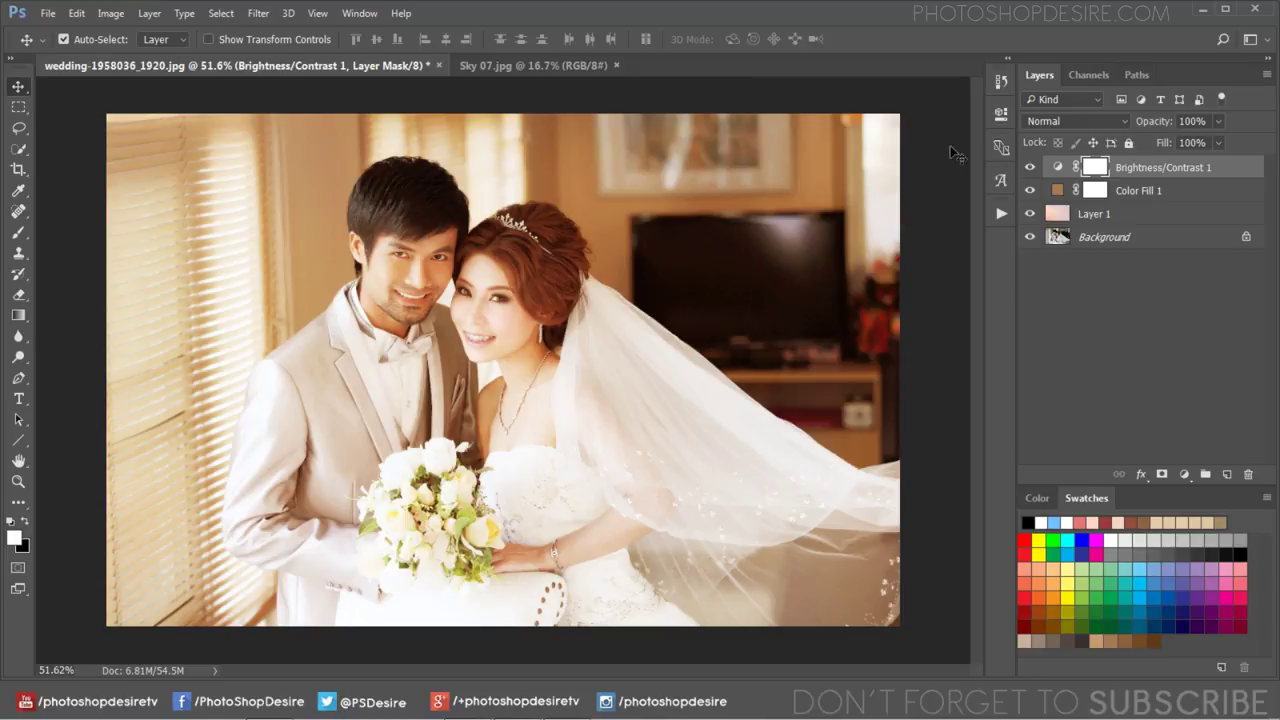
Step: Lower Color Fill 1's opacity to 40% and compare the edit against the original Background
left_click(1123, 191)
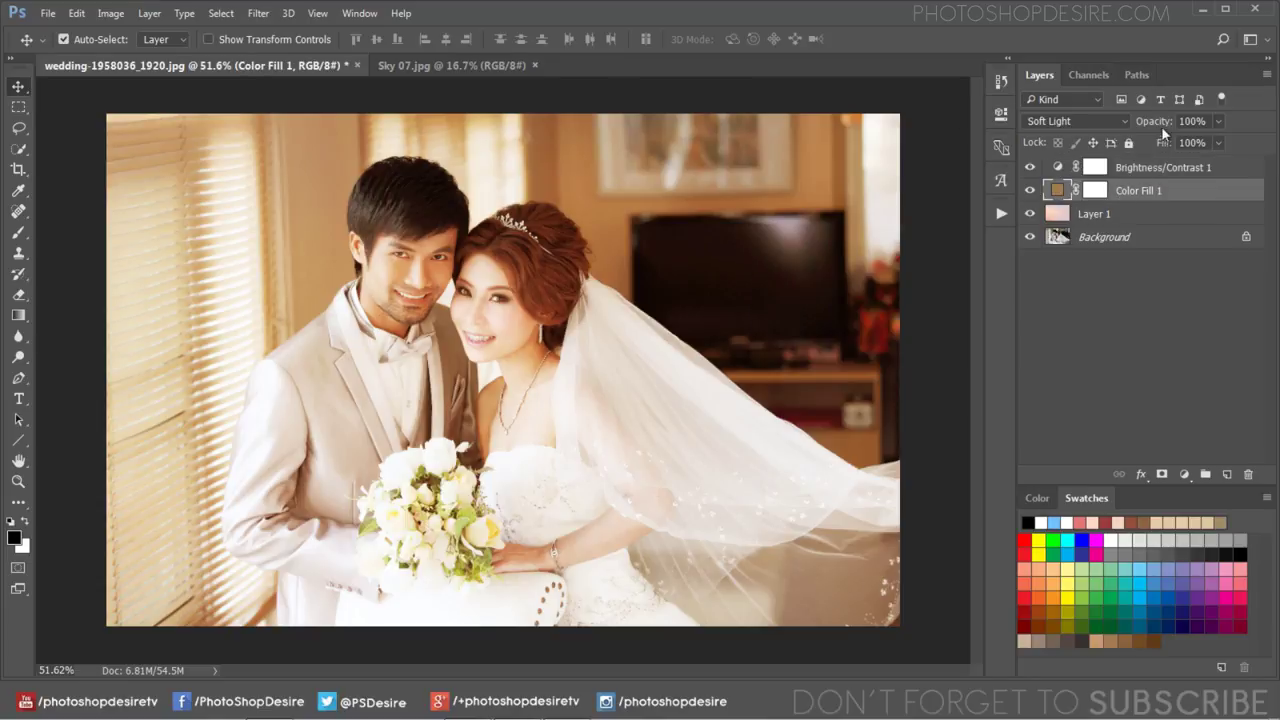
mouse_move(1160, 121)
left_mouse_down()
mouse_move(1113, 119)
mouse_move(1133, 119)
left_mouse_up()
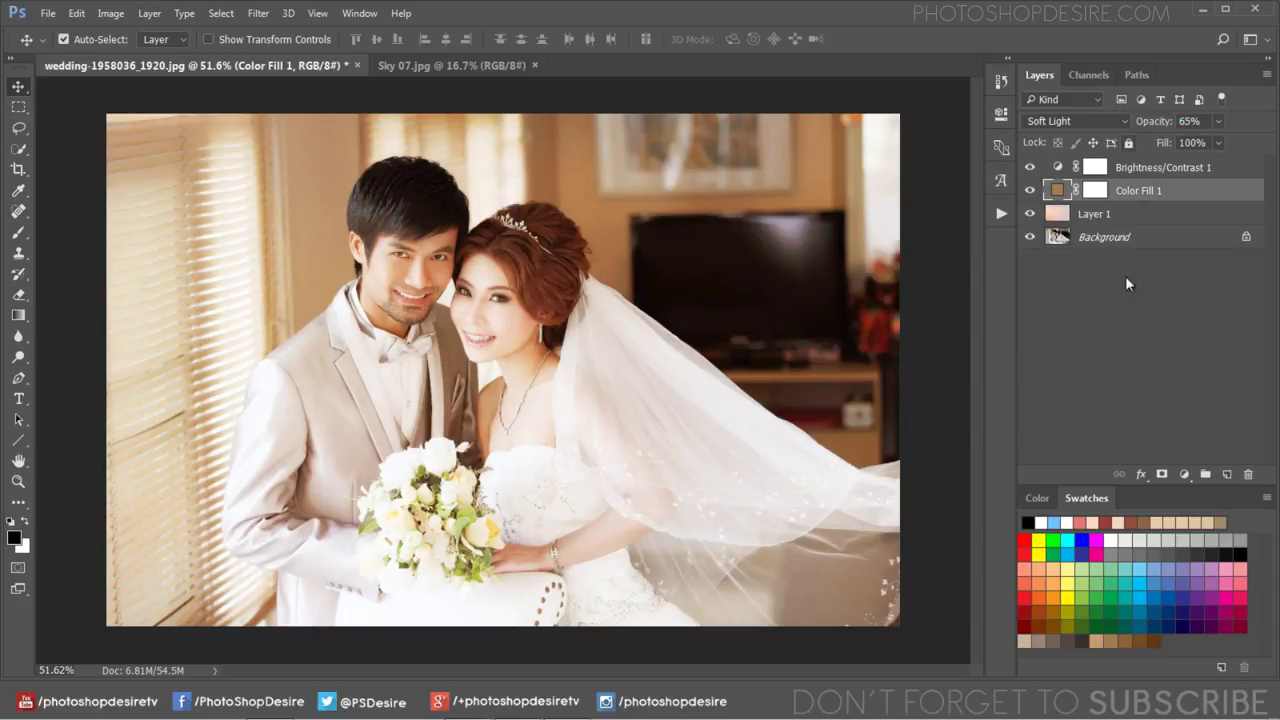
left_click(1070, 320)
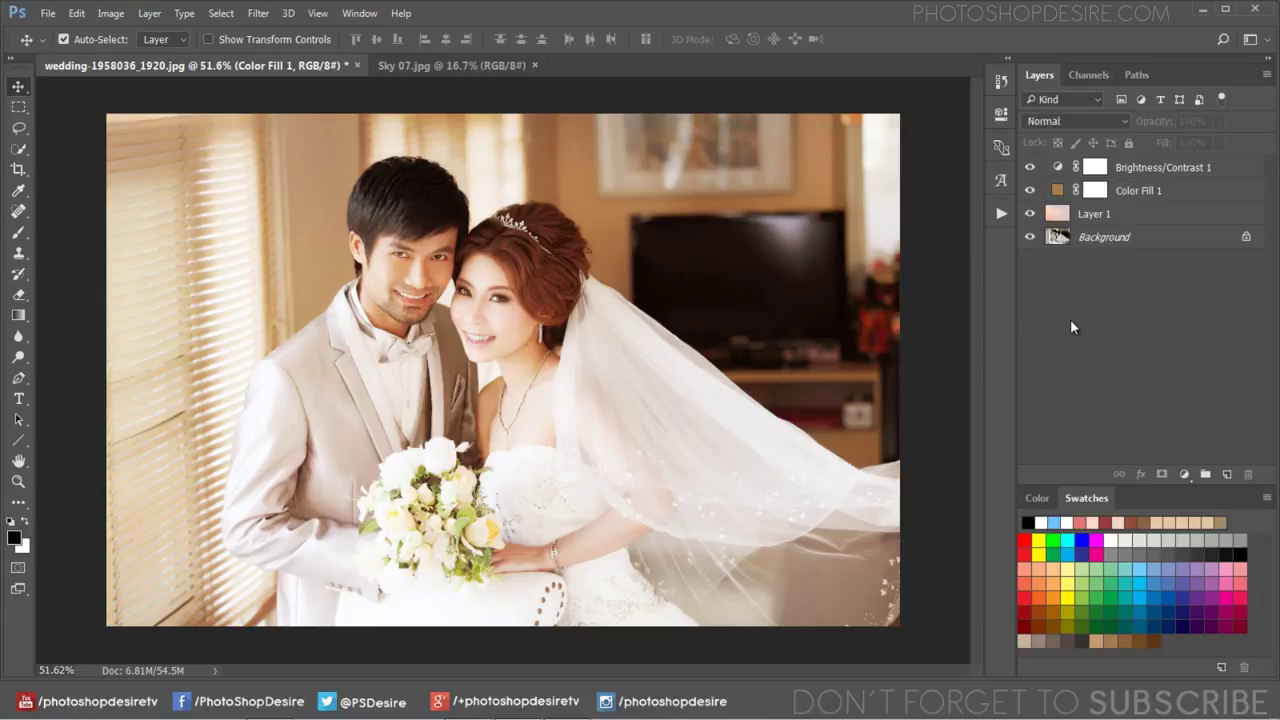
left_click(1029, 236, "alt")
left_click(1029, 236, "alt")
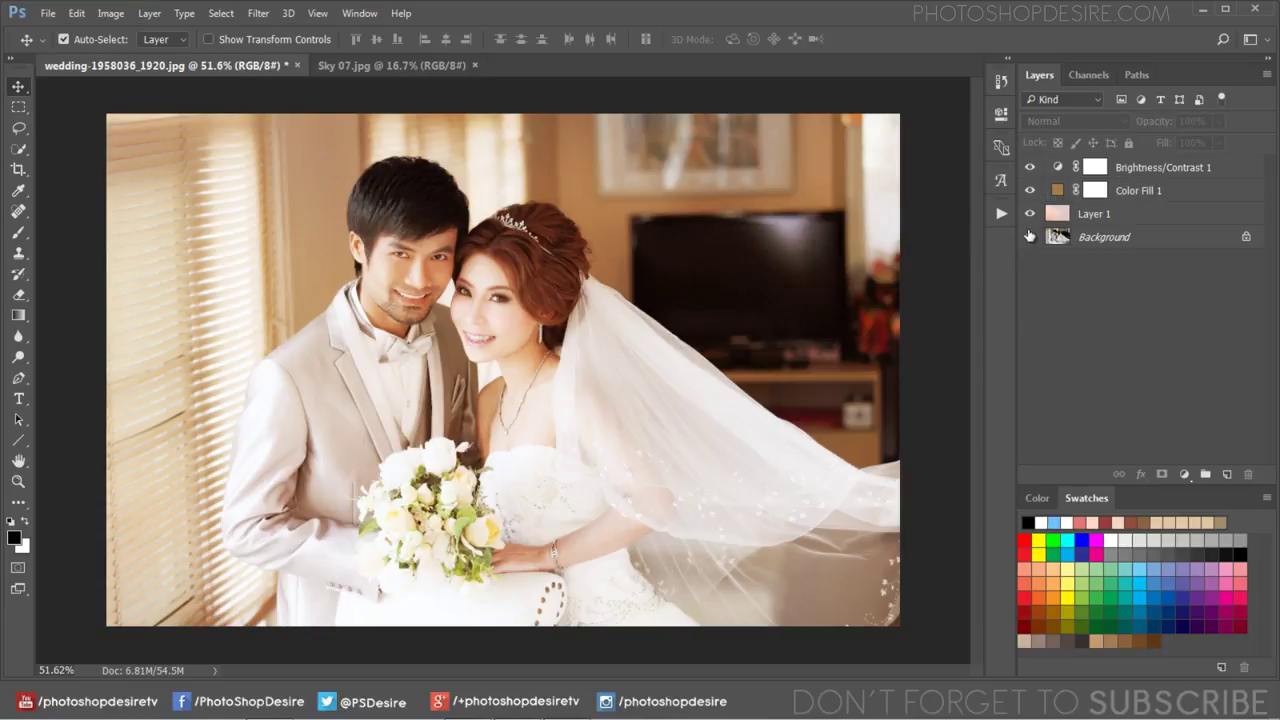
left_click(1029, 236, "alt")
left_click(1029, 236, "alt")
left_click(1029, 236, "alt")
left_click(1029, 236, "alt")
left_click(1147, 172)
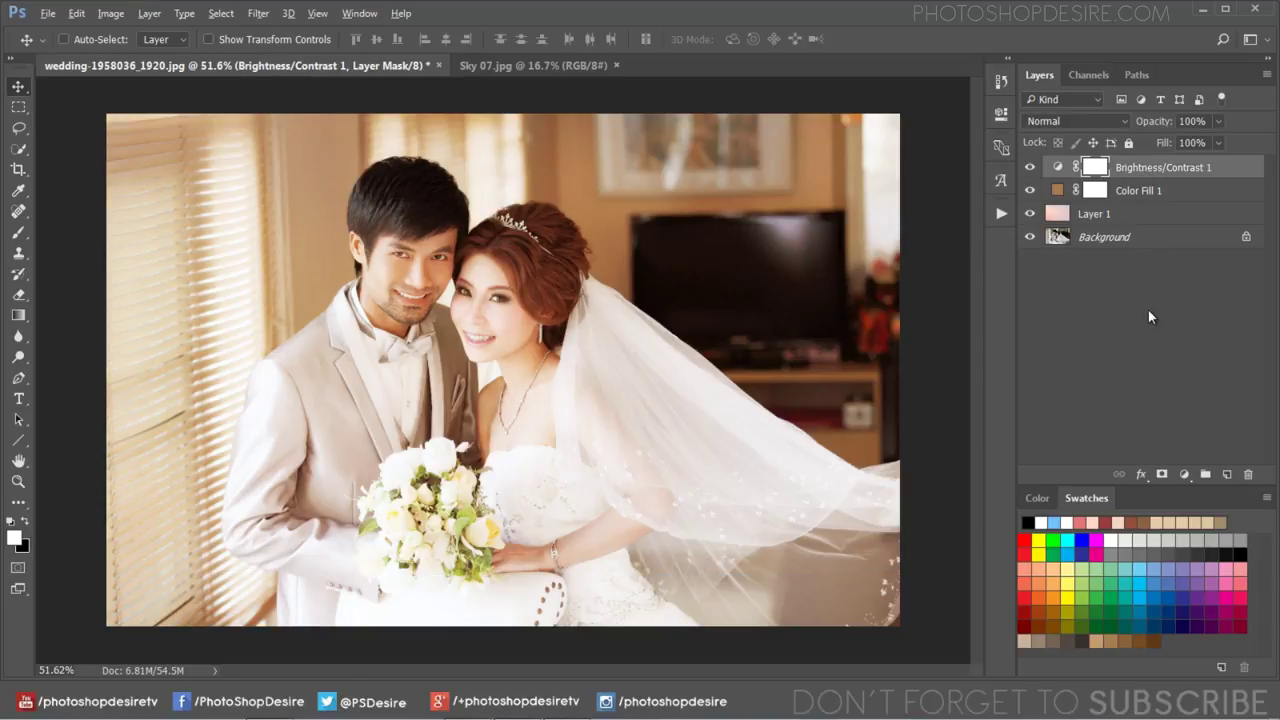
Step: Stamp all visible layers into a new Layer 2 and blend it in Multiply
key("ctrl+shift+alt+e")
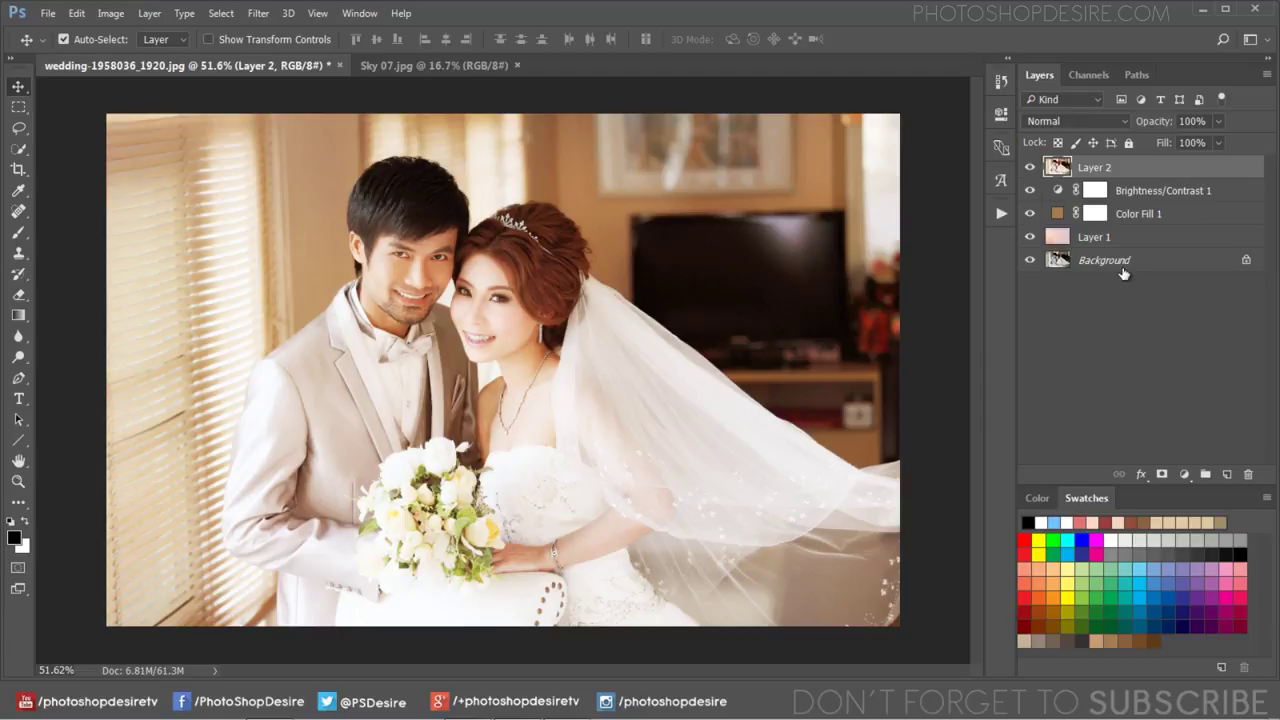
left_click(1066, 122)
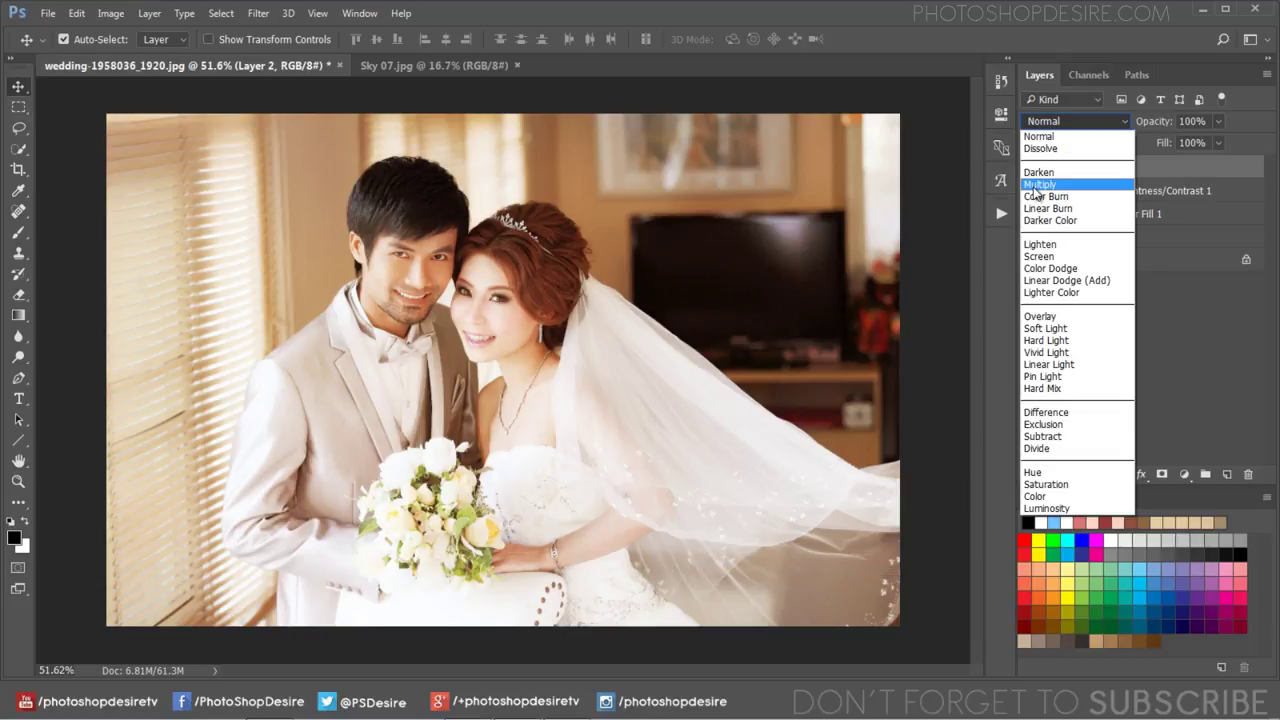
left_click(1038, 185)
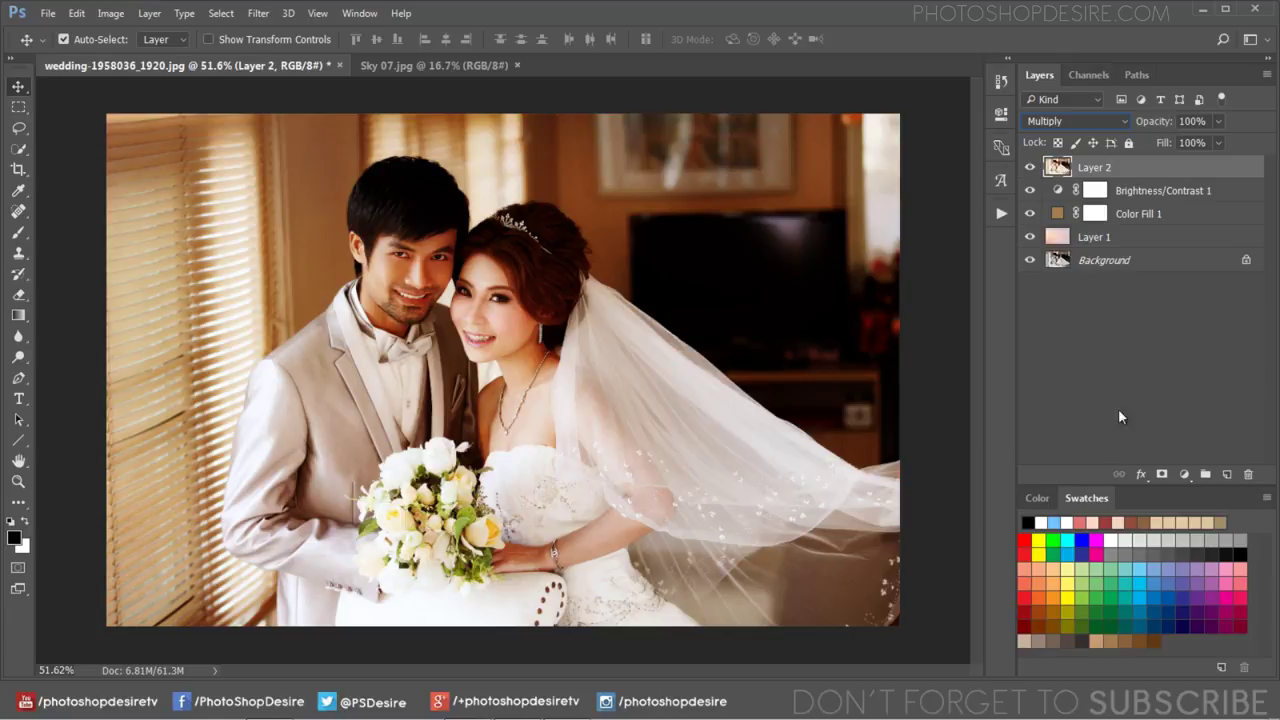
Step: Mask Layer 2 using Apply Image with Invert unchecked, then compare against the original
left_click(1160, 471)
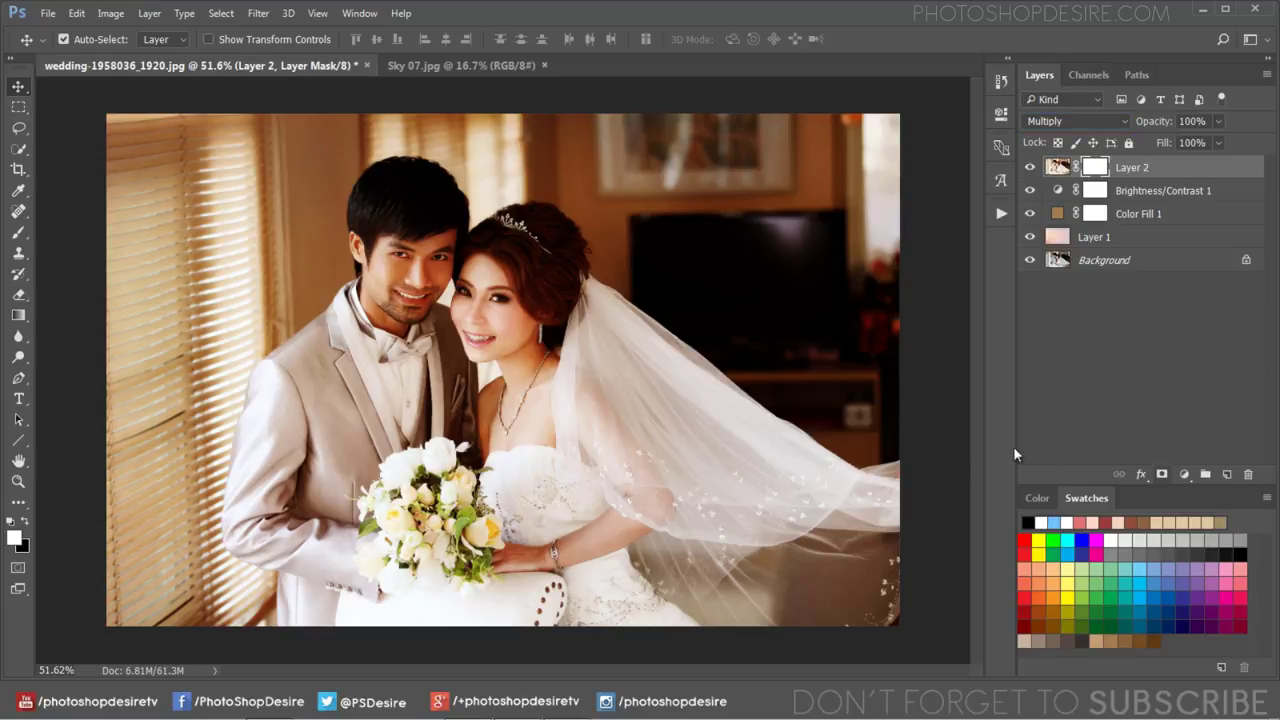
left_click(110, 13)
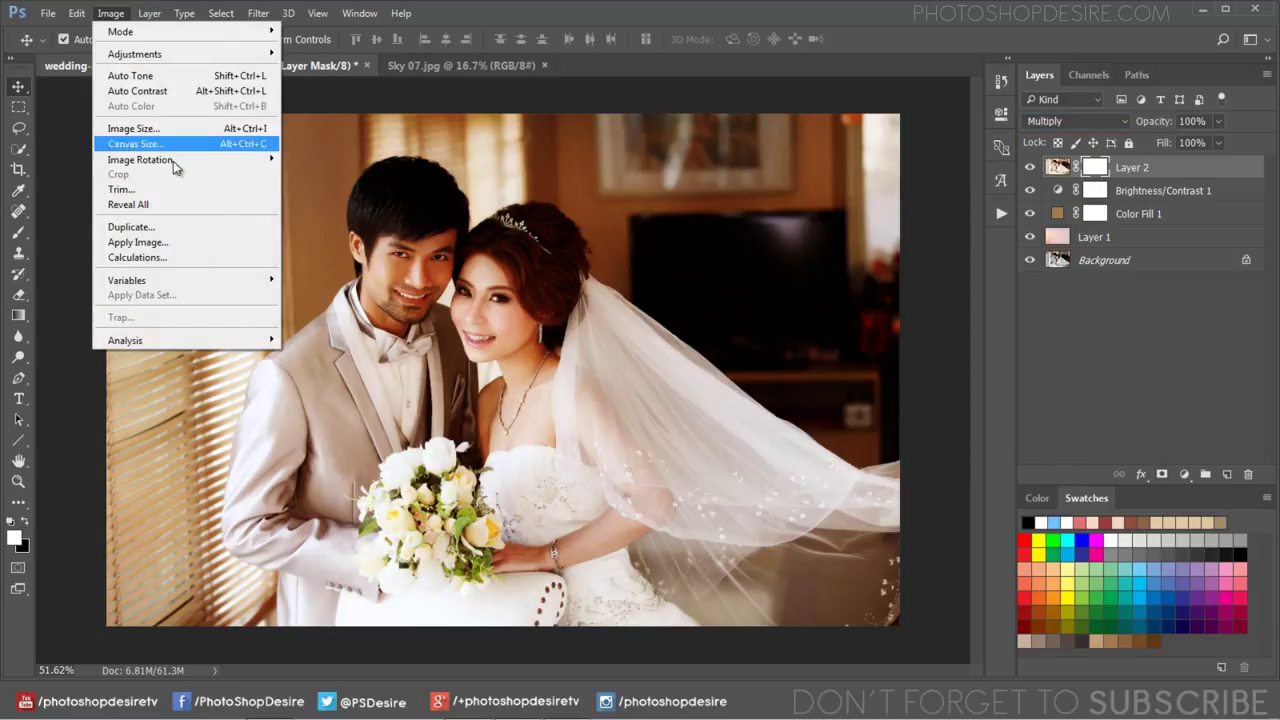
left_click(190, 242)
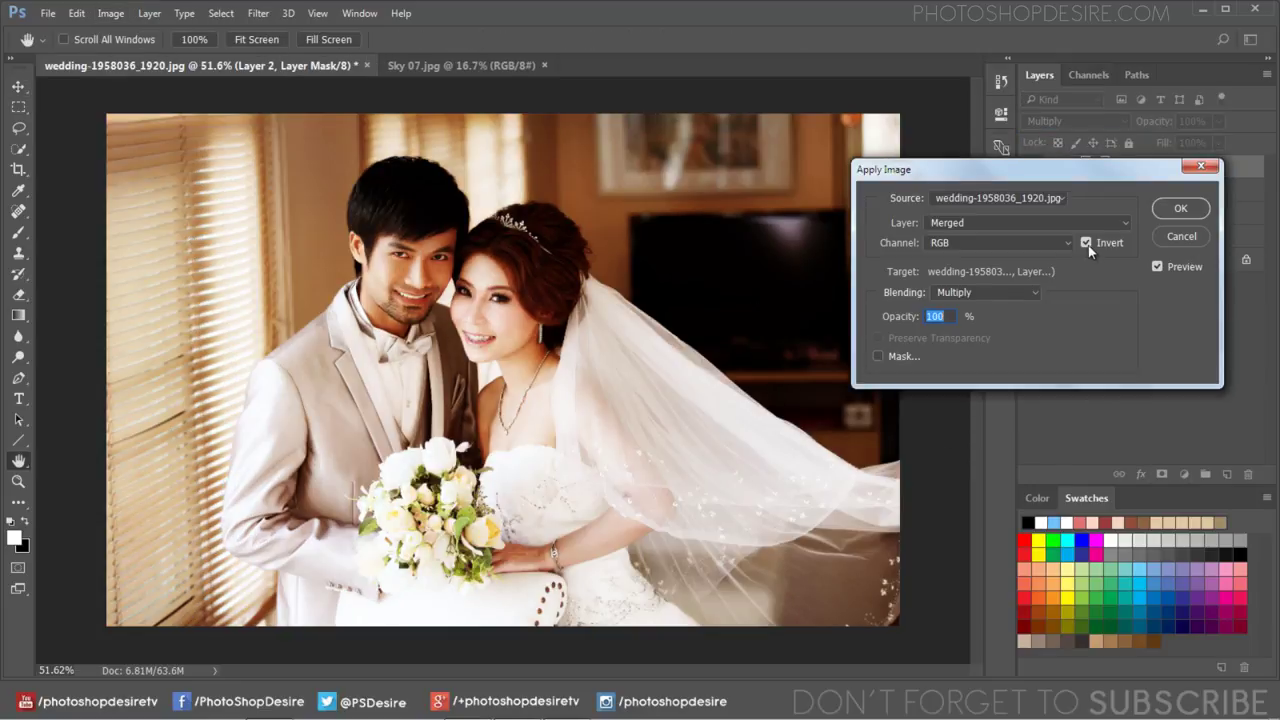
left_click(1085, 243)
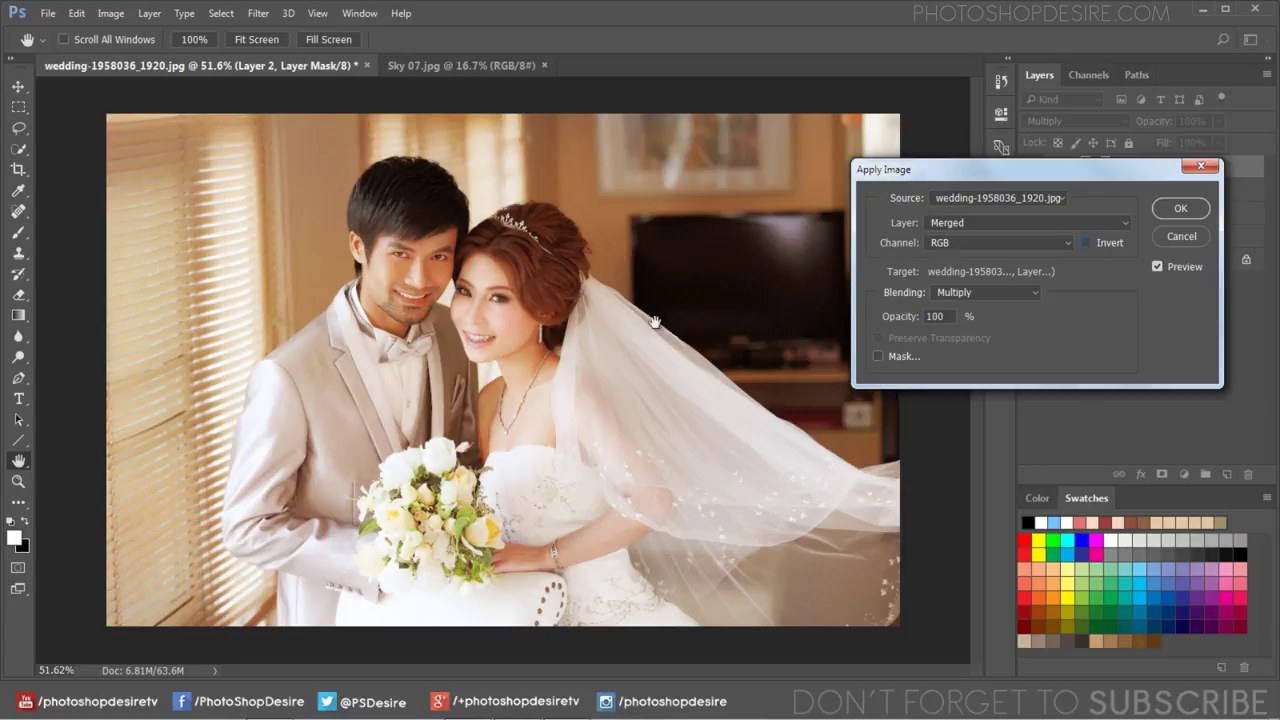
left_click(1165, 215)
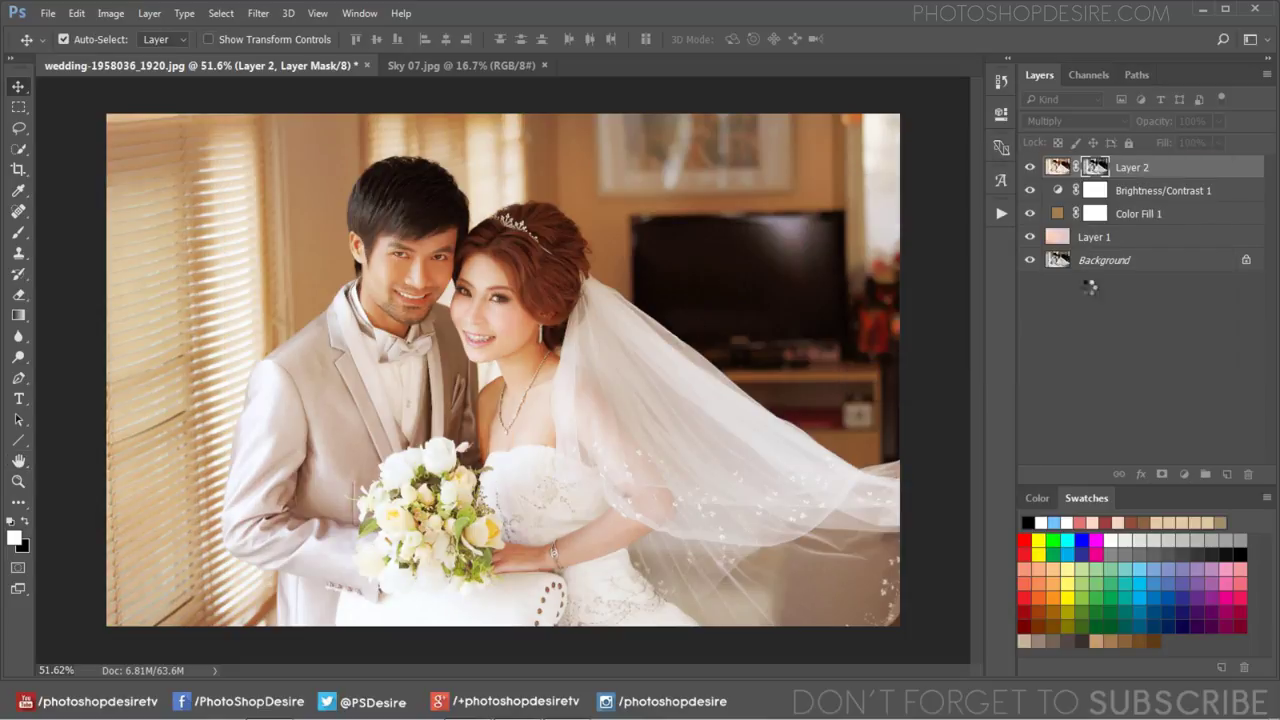
left_click(1029, 168)
left_click(1029, 168)
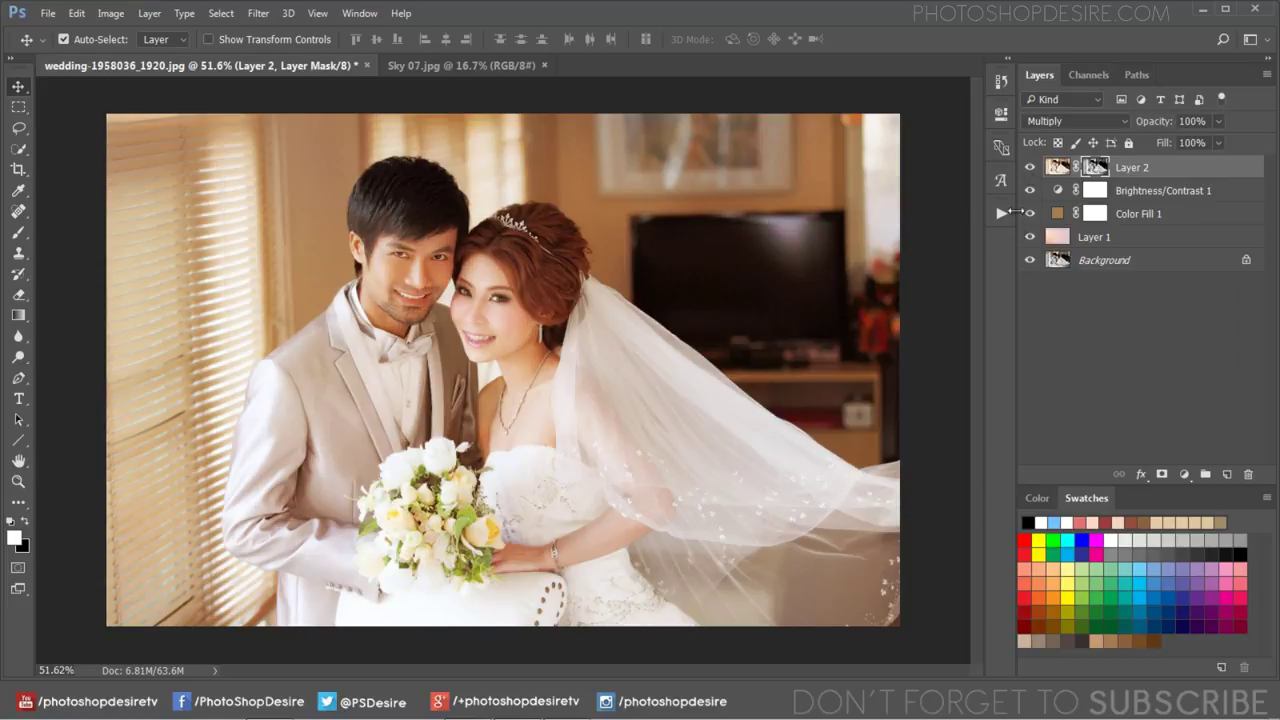
left_click(1029, 260)
left_click(1029, 260)
left_click(1029, 260, "alt")
left_click(1029, 260, "alt")
Step: Lower Color Fill 1's opacity to about 51% and compare before and after
left_click(1128, 214)
left_click_drag(1162, 126, 1055, 133)
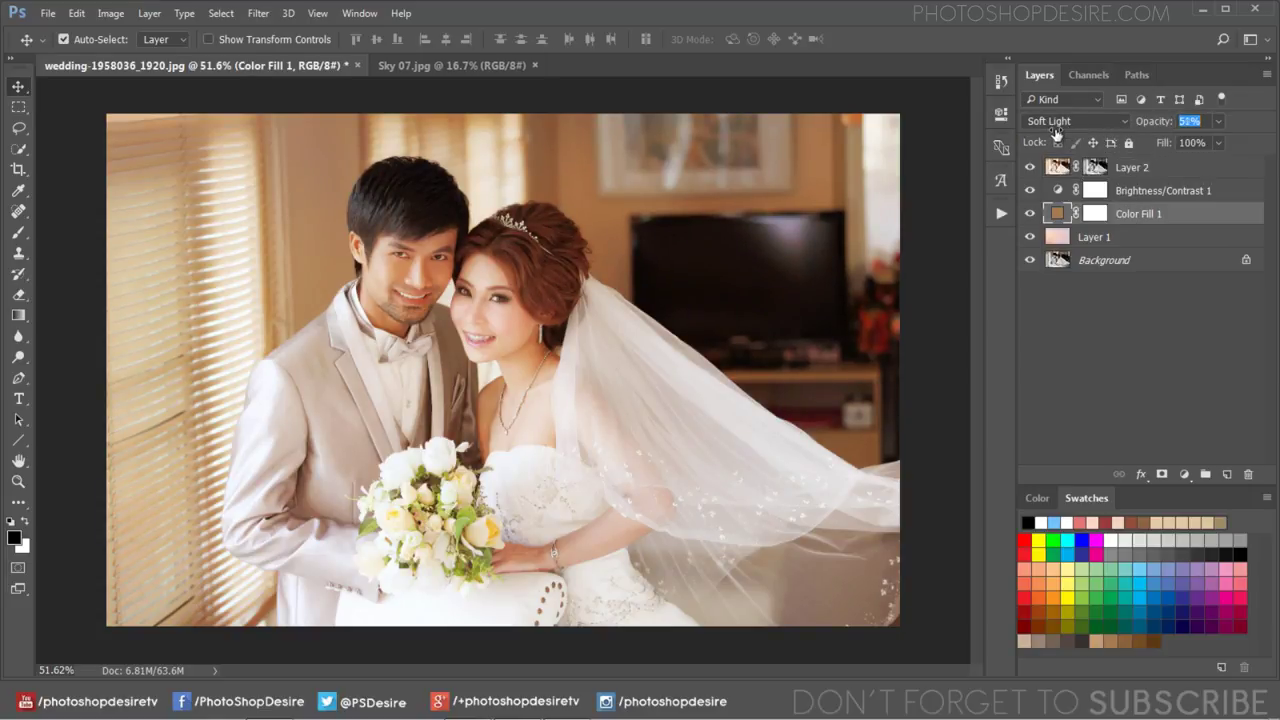
left_click(1058, 345)
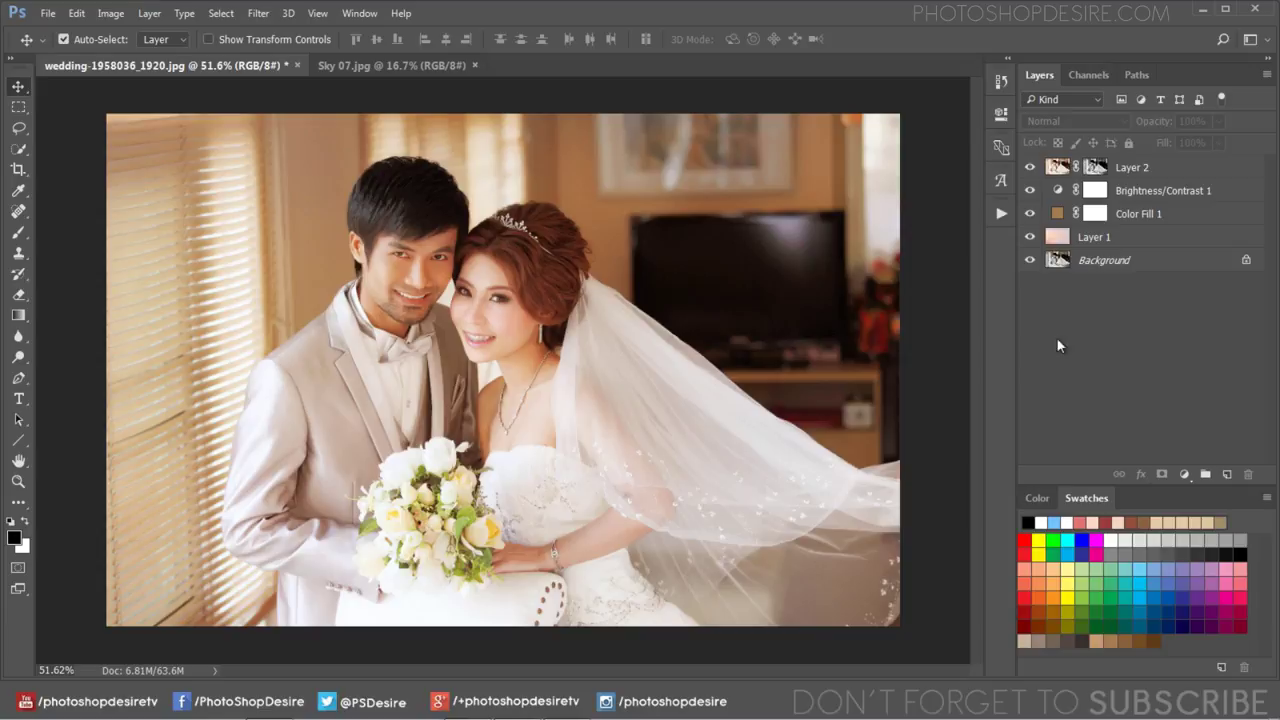
left_click(1033, 261, "alt")
left_click(1033, 261, "alt")
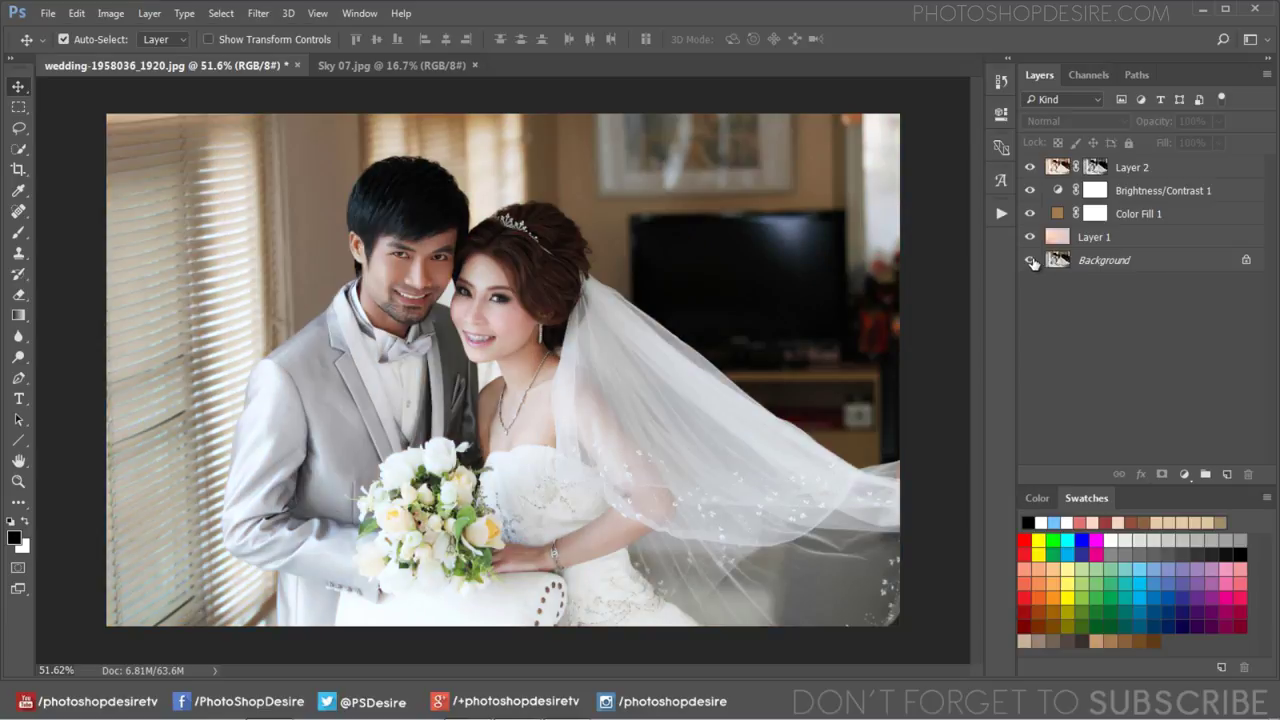
left_click(1033, 261, "alt")
left_click(1033, 261, "alt")
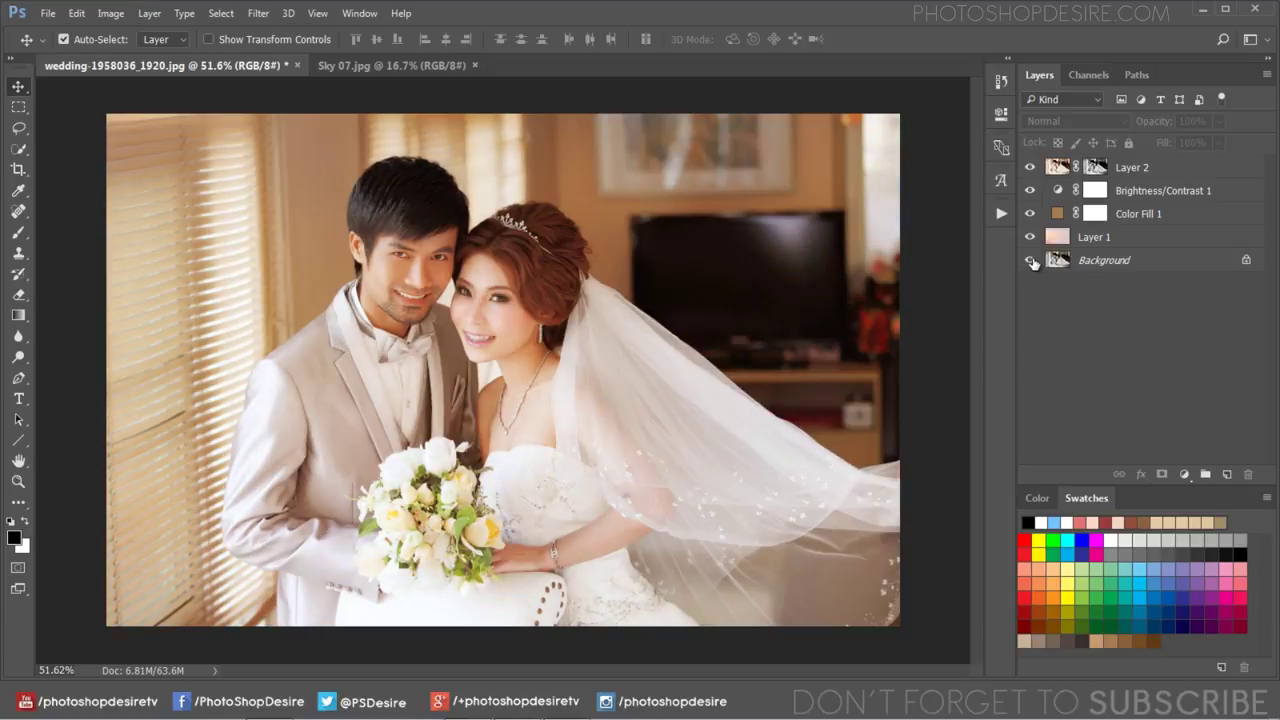
left_click(1033, 261, "alt")
left_click(1033, 261, "alt")
Step: Apply a Hue/Saturation hue shift of +16 to the Layer 1 sky overlay
left_click(1093, 243)
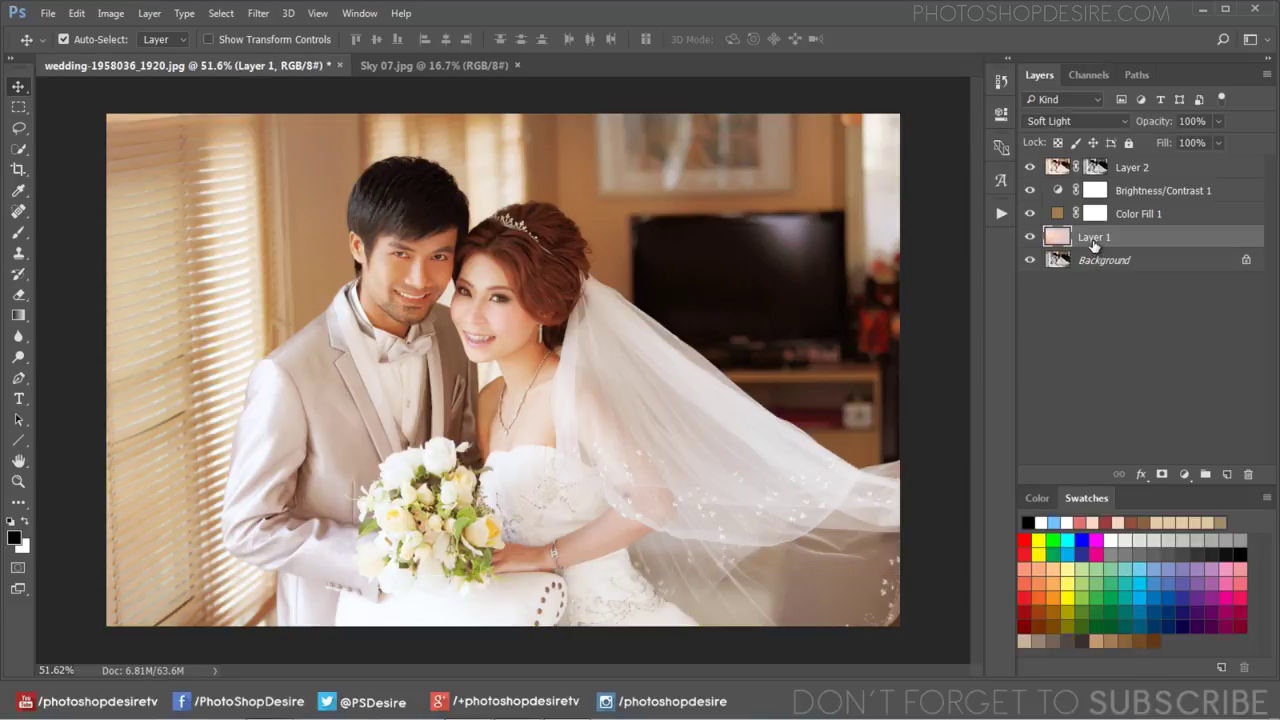
left_click(110, 13)
mouse_move(170, 56)
left_click(362, 136)
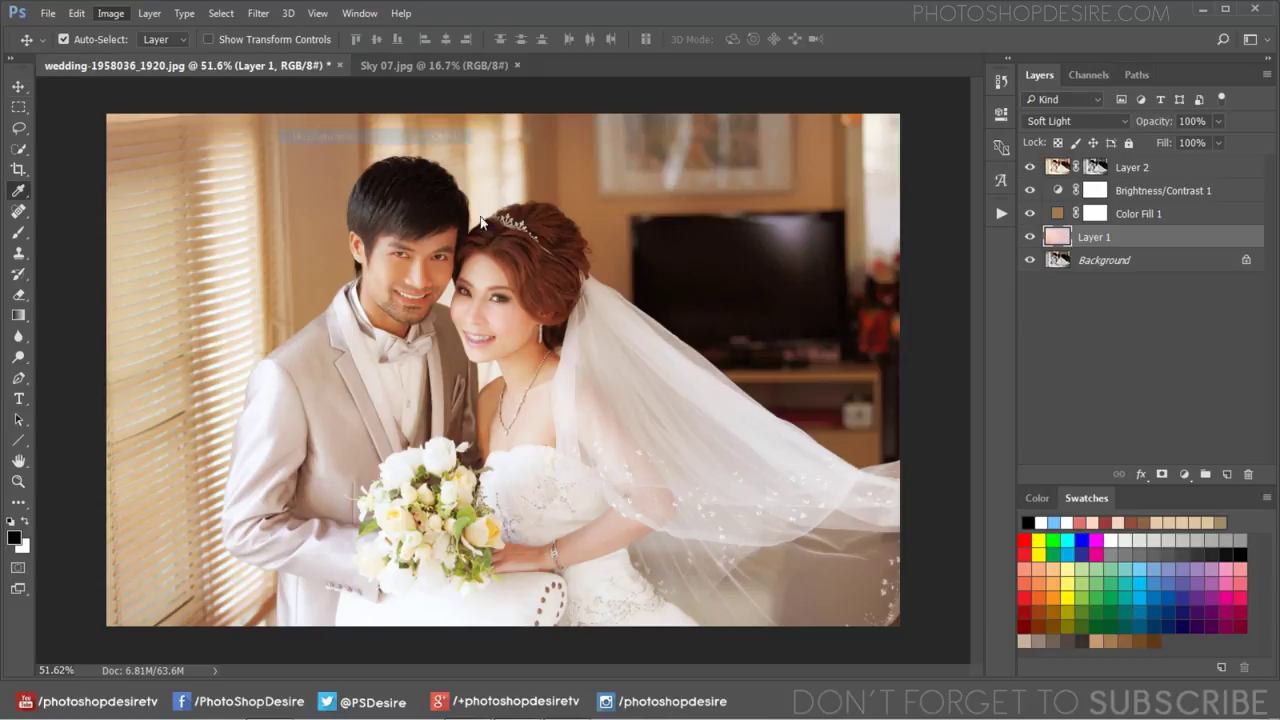
mouse_move(670, 143)
left_mouse_down()
mouse_move(968, 114)
mouse_move(977, 180)
left_mouse_up()
mouse_move(916, 262)
left_mouse_down()
mouse_move(856, 263)
mouse_move(856, 283)
mouse_move(1011, 275)
left_mouse_up()
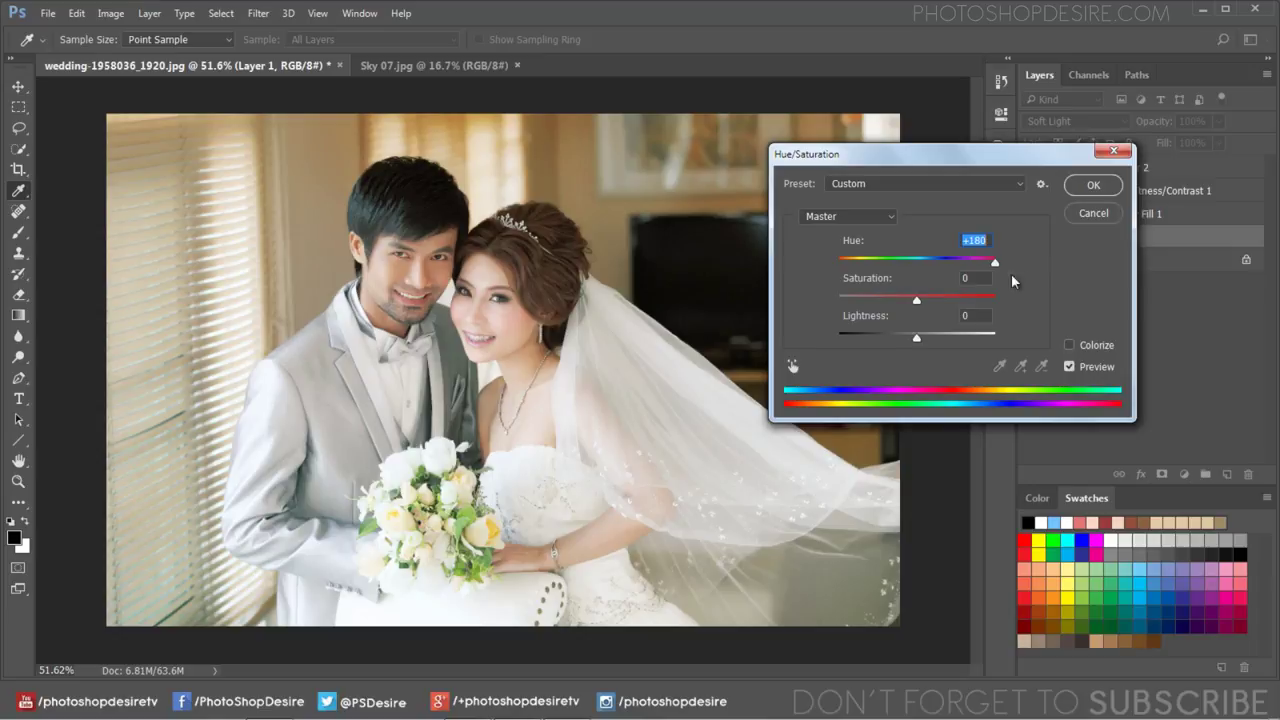
mouse_move(1012, 282)
left_mouse_down()
mouse_move(917, 292)
mouse_move(930, 288)
left_mouse_up()
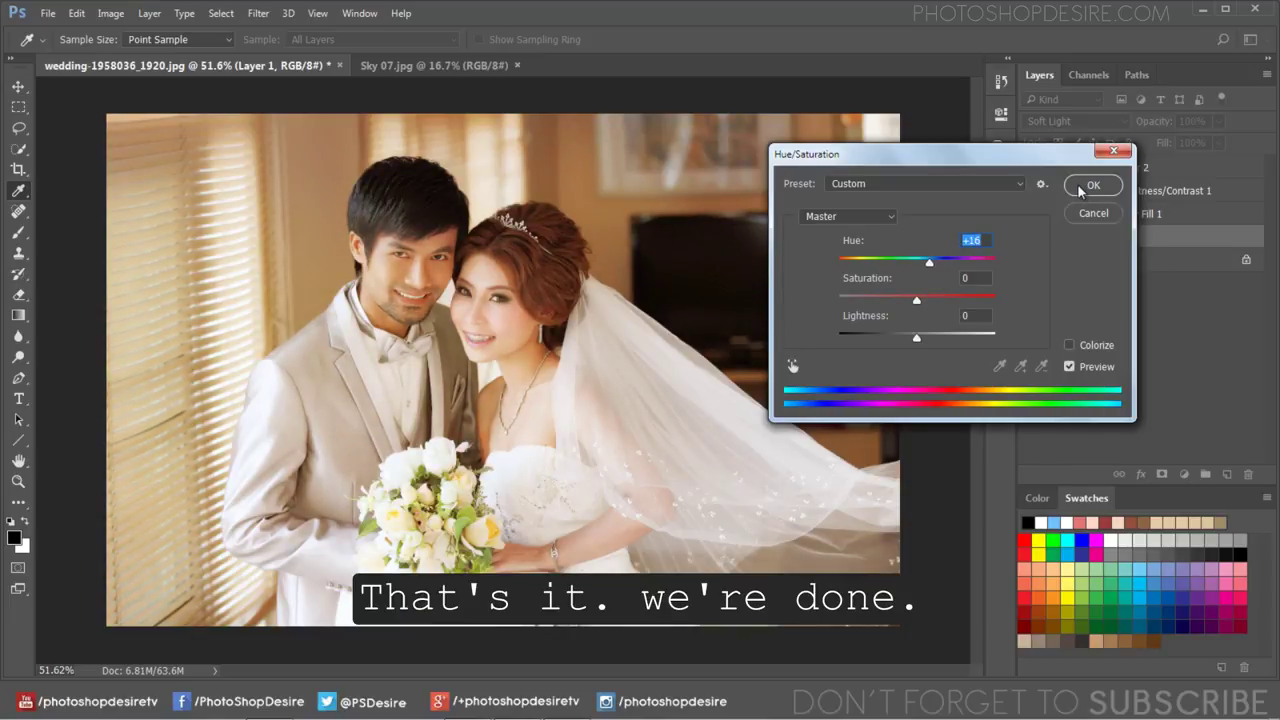
left_click(1092, 185)
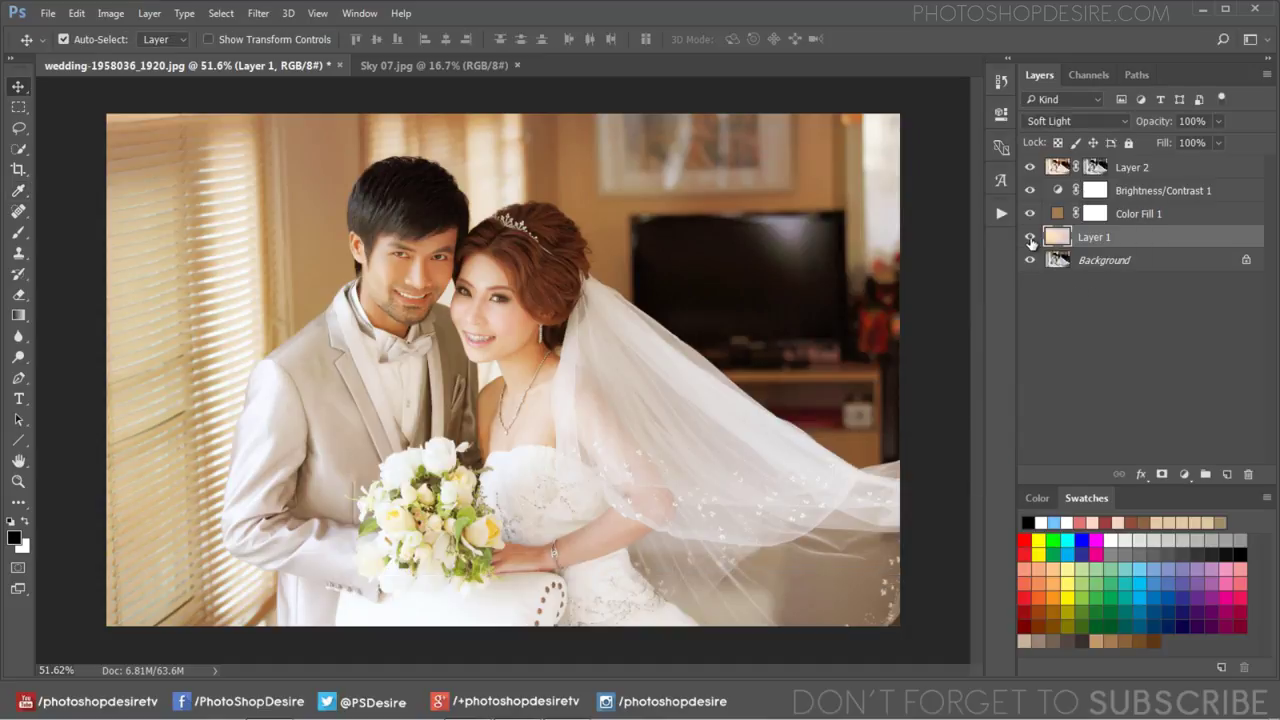
left_click(1030, 237)
left_click(1030, 237)
left_click(1030, 237)
left_click(1030, 237)
left_click(1030, 237)
left_click(1030, 237)
left_click(1030, 260, "alt")
left_click(1030, 260, "alt")
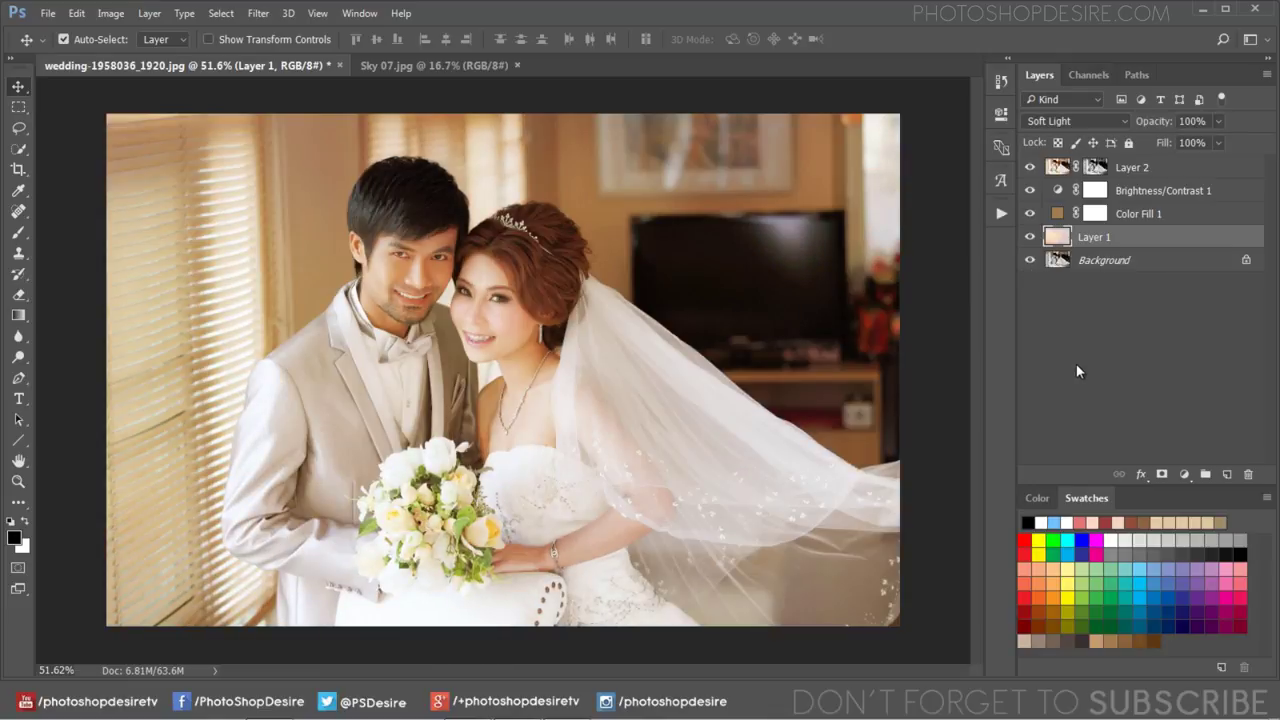